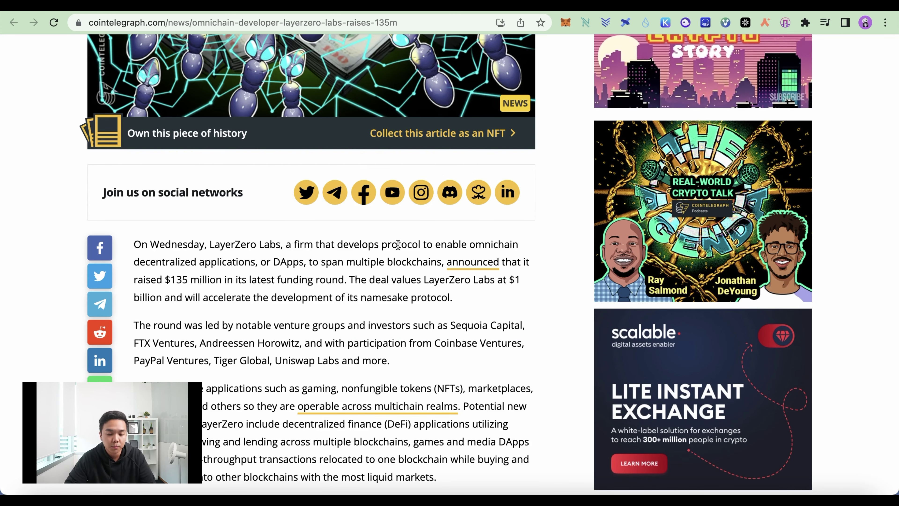
# Step: Read the opening paragraphs of the Cointelegraph article on LayerZero Labs' $135 million funding round
pyautogui.scroll(-1, 397, 245)
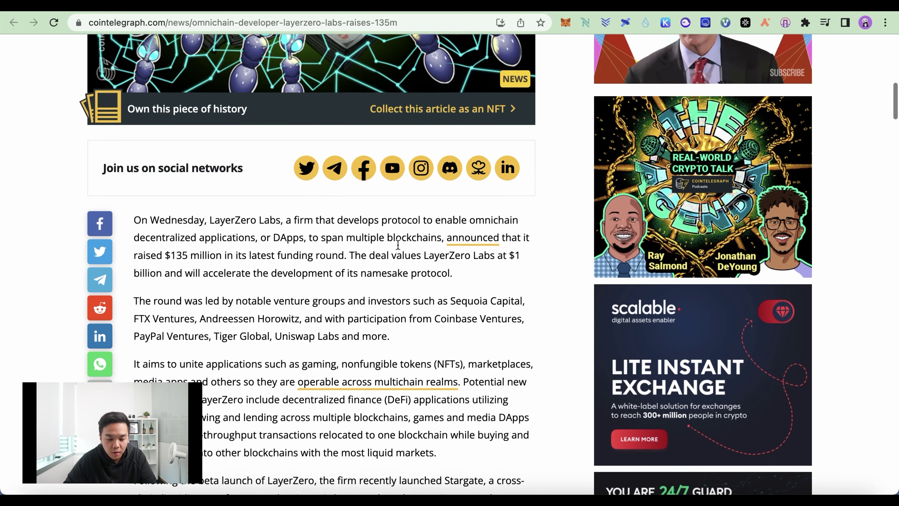
pyautogui.scroll(-3, 398, 245)
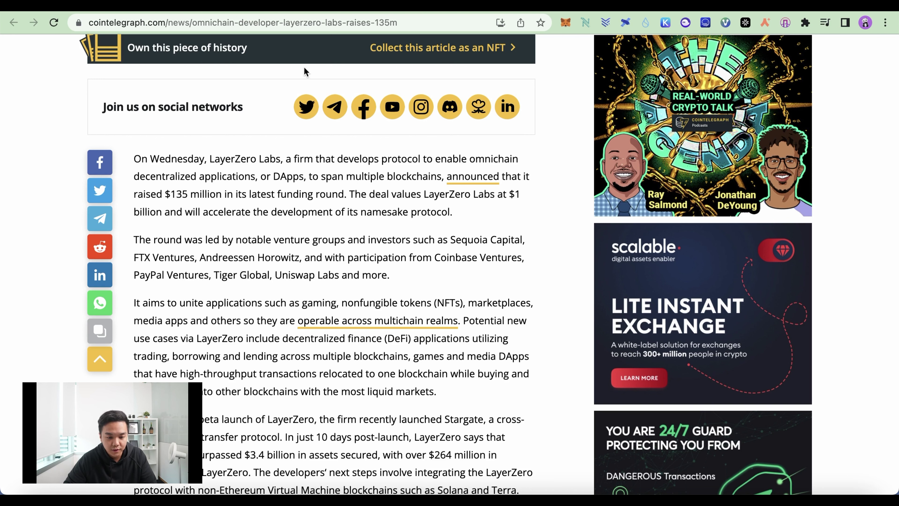
# Step: Switch to the CoinDesk article on Stargate's bridge volume and read what it says about the rumored LayerZero airdrop
pyautogui.hotkey('ctrl', 'Tab')
pyautogui.scroll(-1, 440, 201)
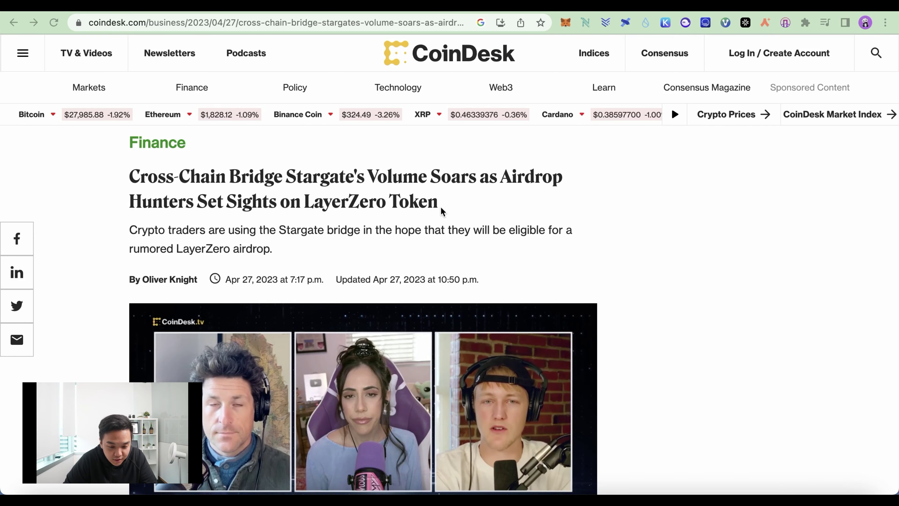
pyautogui.scroll(-1, 440, 206)
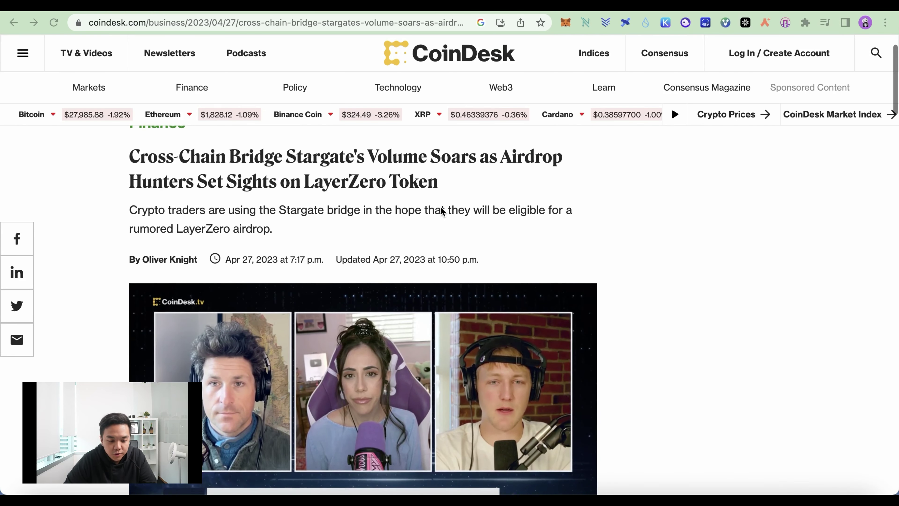
pyautogui.scroll(-1, 441, 210)
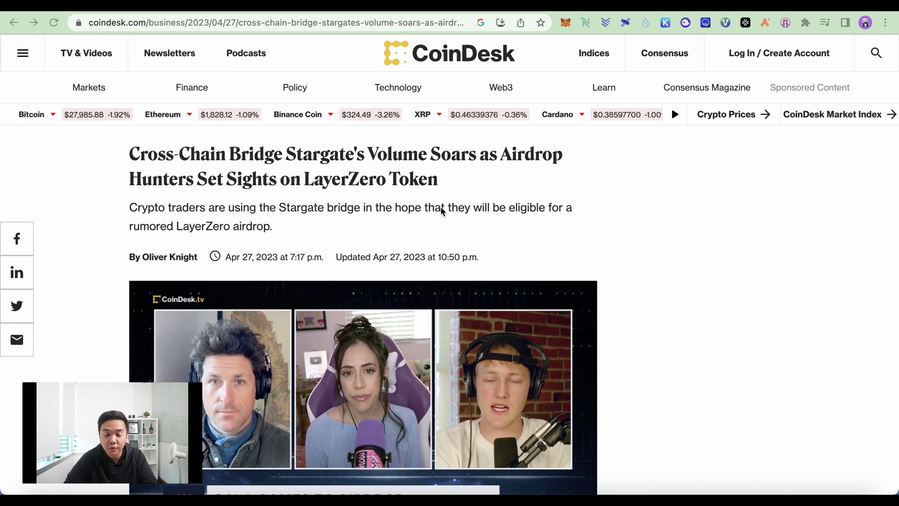
pyautogui.scroll(-1, 441, 209)
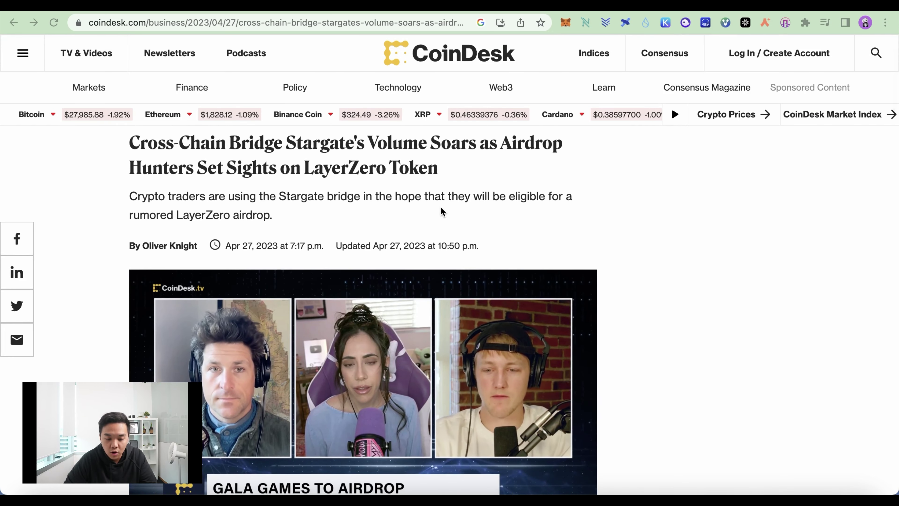
pyautogui.scroll(-10, 442, 208)
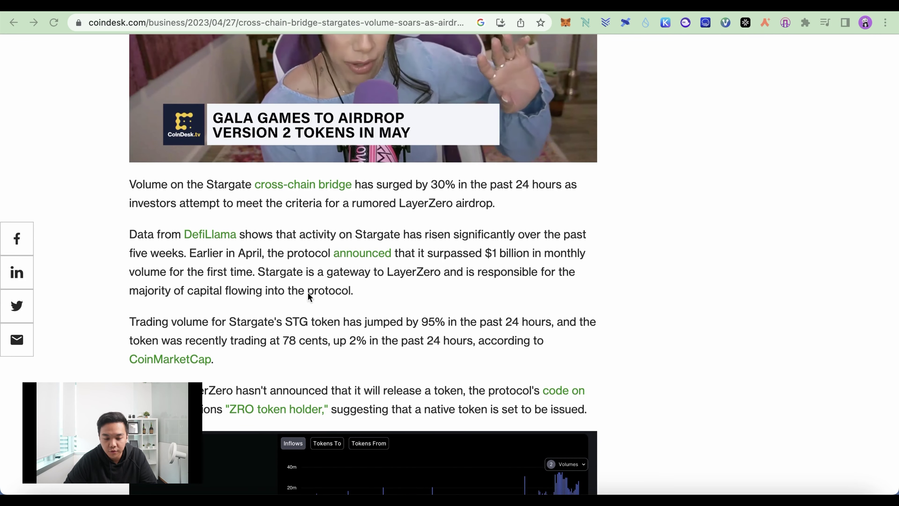
pyautogui.scroll(10, 403, 301)
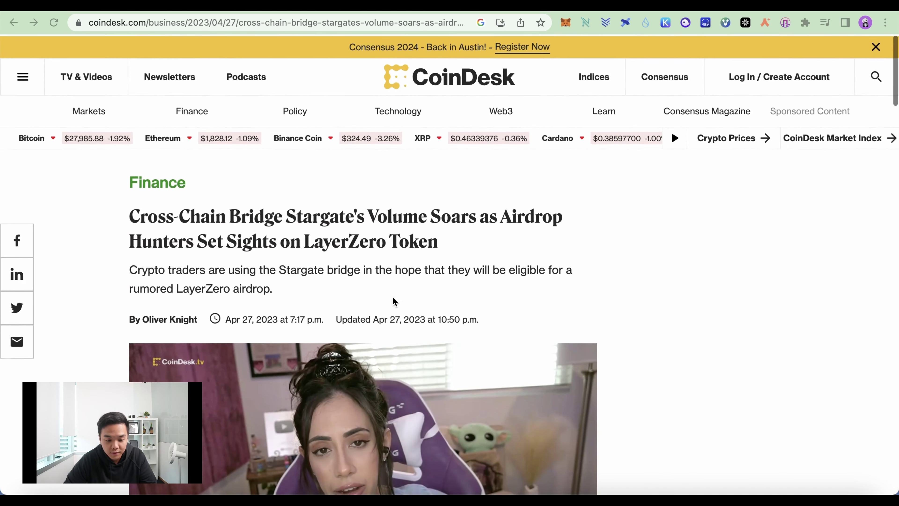
pyautogui.scroll(-3, 379, 271)
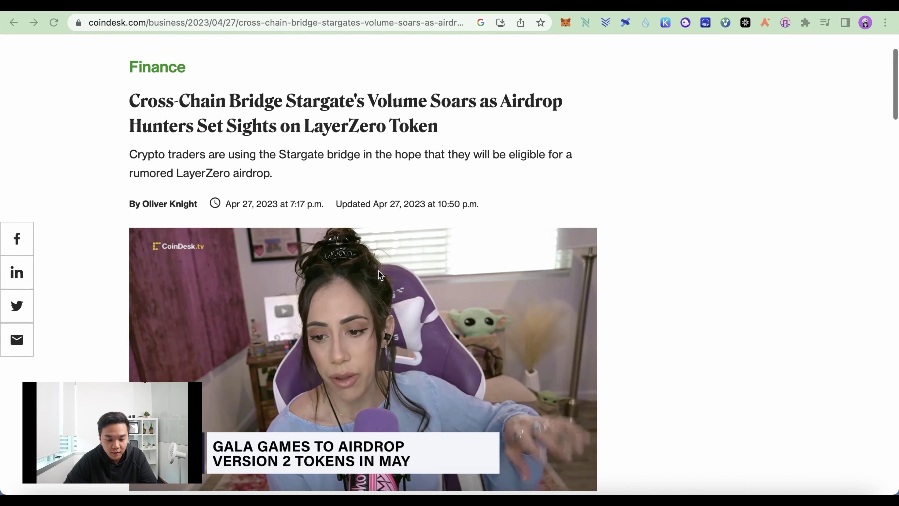
pyautogui.scroll(-10, 379, 270)
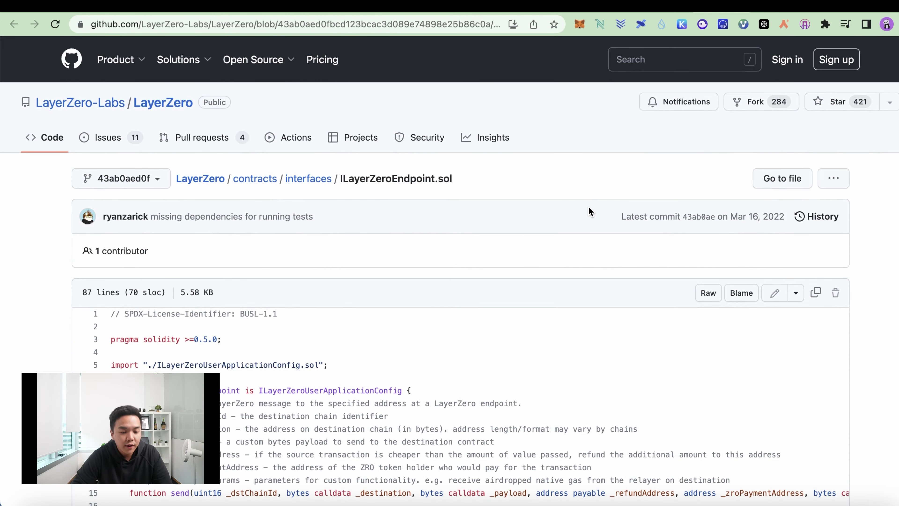
# Step: Examine ILayerZeroEndpoint.sol in the LayerZero GitHub repository, highlighting the _zroPaymentAddress comment on line 13 about the ZRO token holder
pyautogui.scroll(-2, 589, 208)
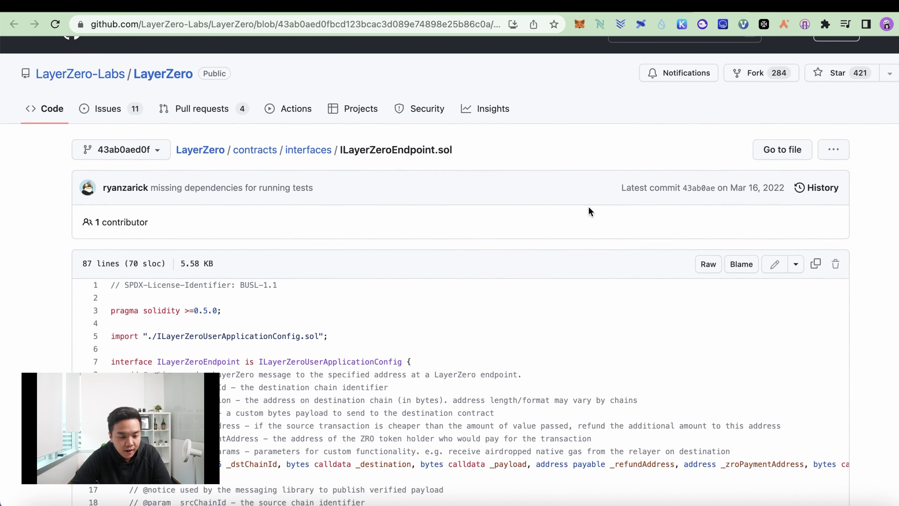
pyautogui.scroll(-5, 589, 208)
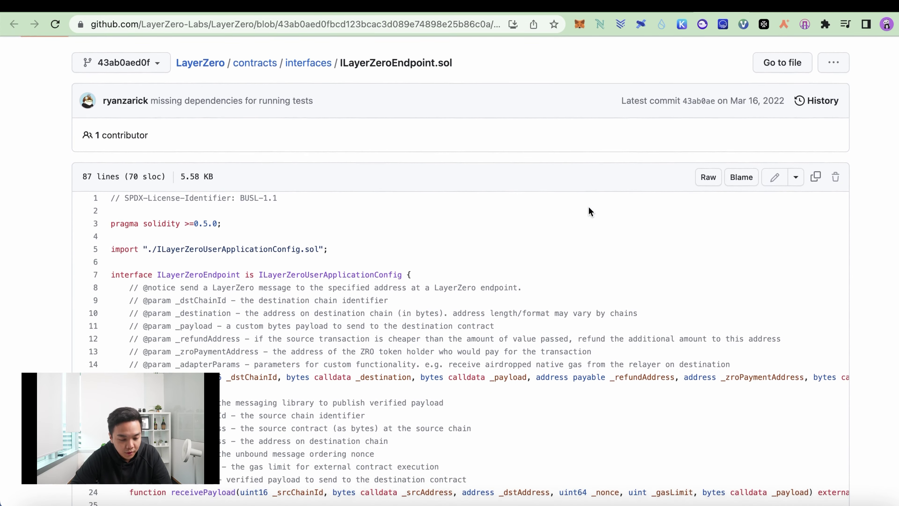
pyautogui.scroll(-1, 589, 207)
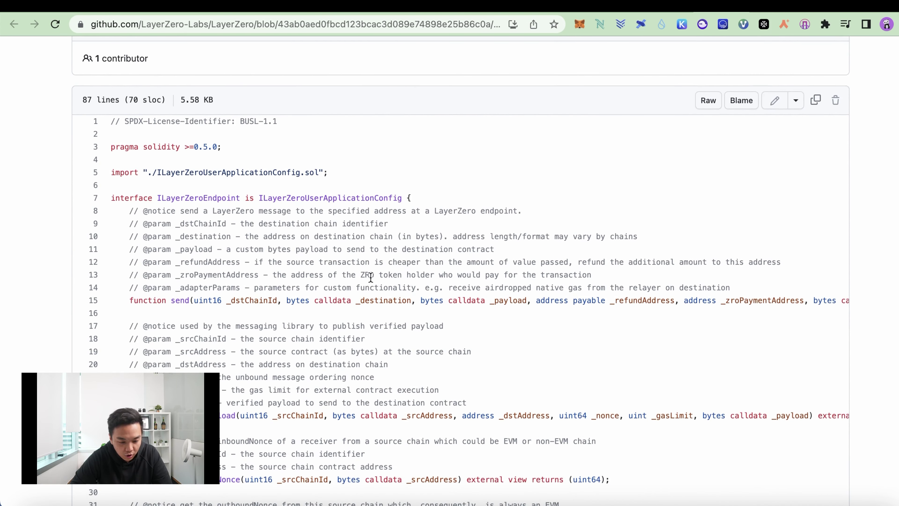
pyautogui.moveTo(392, 275); pyautogui.dragTo(183, 277)
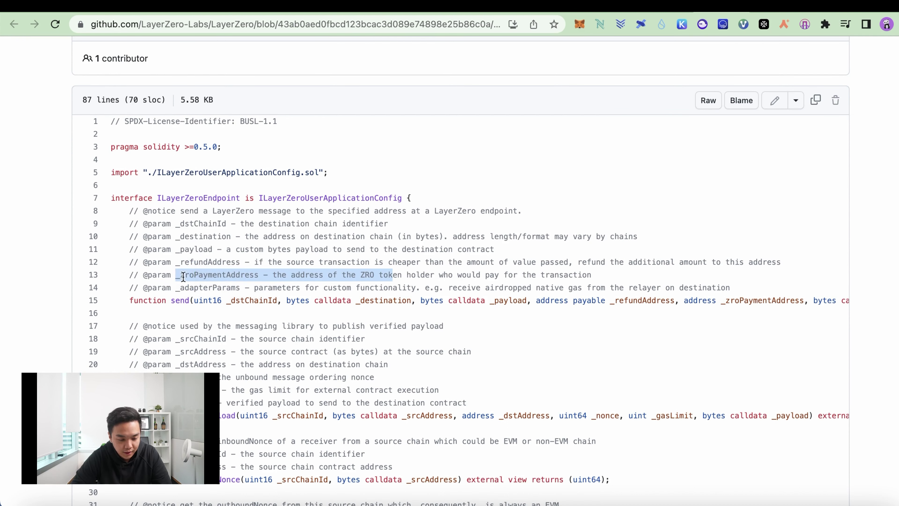
pyautogui.click(197, 277)
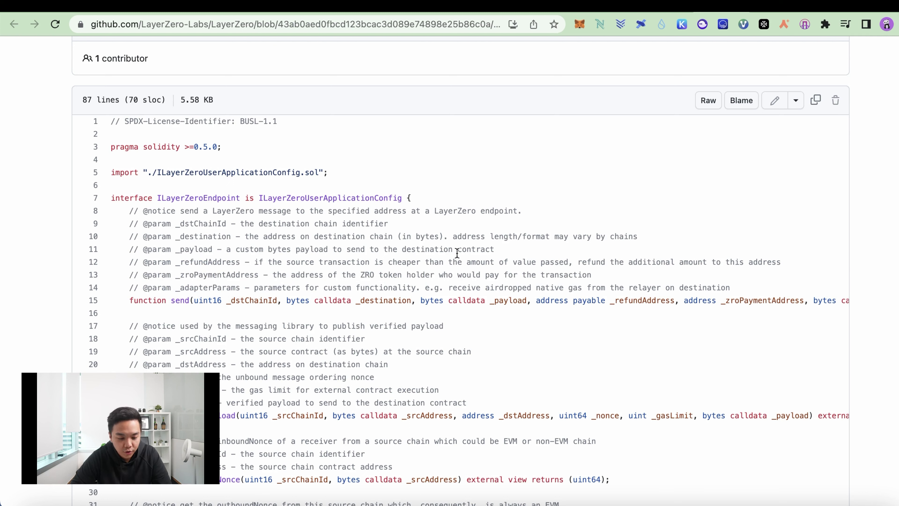
pyautogui.moveTo(360, 275); pyautogui.dragTo(373, 277)
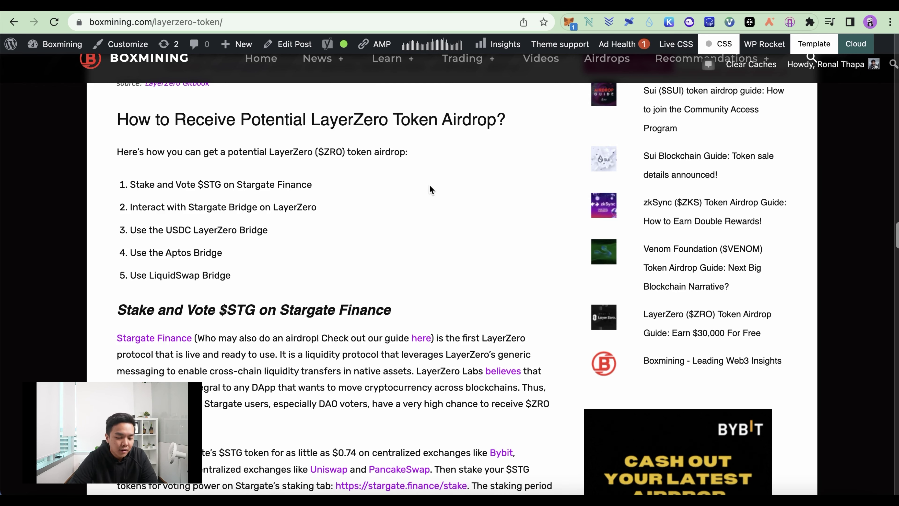
# Step: Read the Boxmining guide's airdrop steps and its section on staking and voting $STG, and open the linked Stargate staking page
pyautogui.scroll(-1, 429, 184)
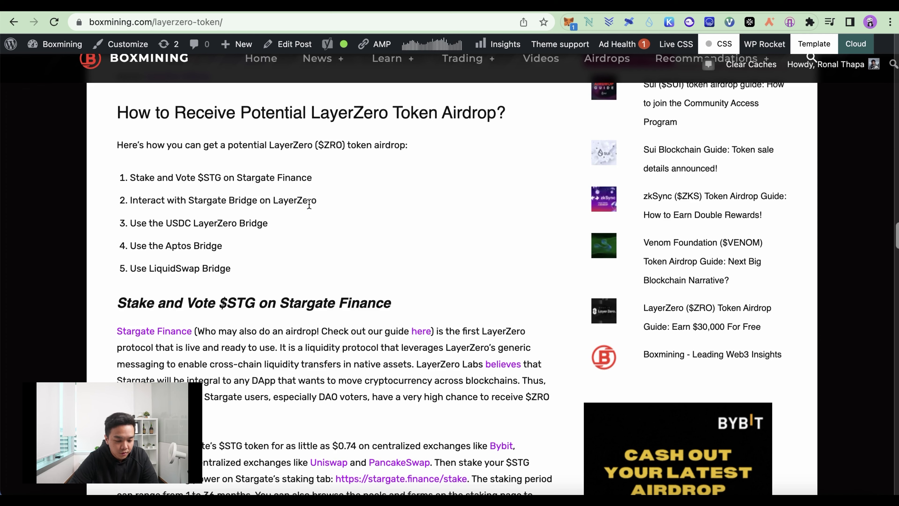
pyautogui.scroll(-2, 398, 257)
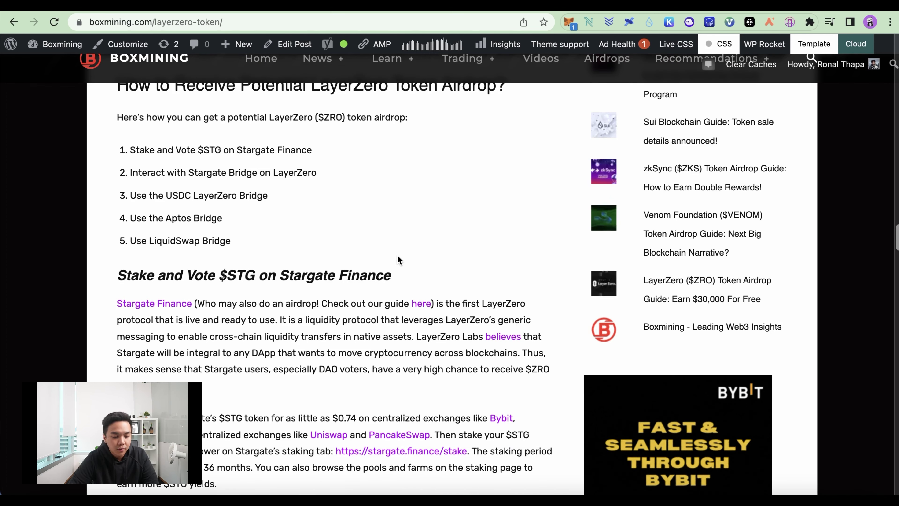
pyautogui.scroll(-1, 398, 260)
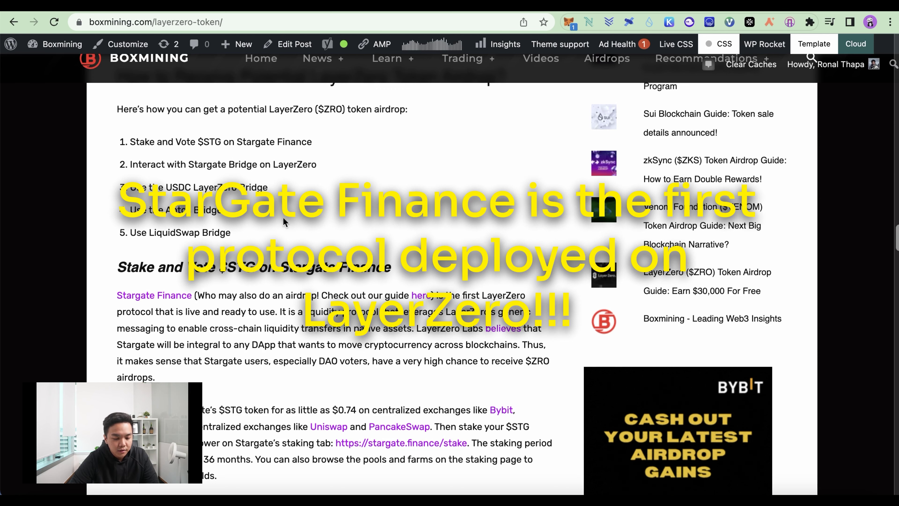
pyautogui.scroll(-5, 362, 304)
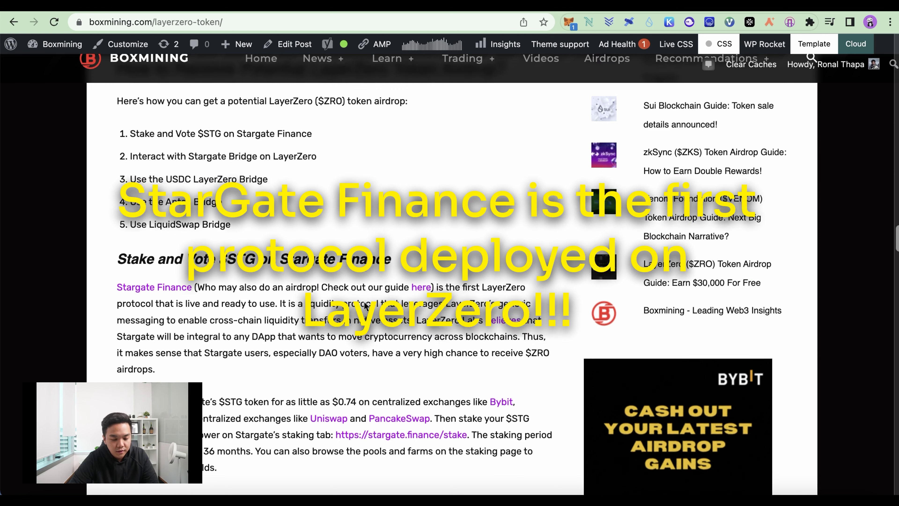
pyautogui.scroll(-4, 364, 304)
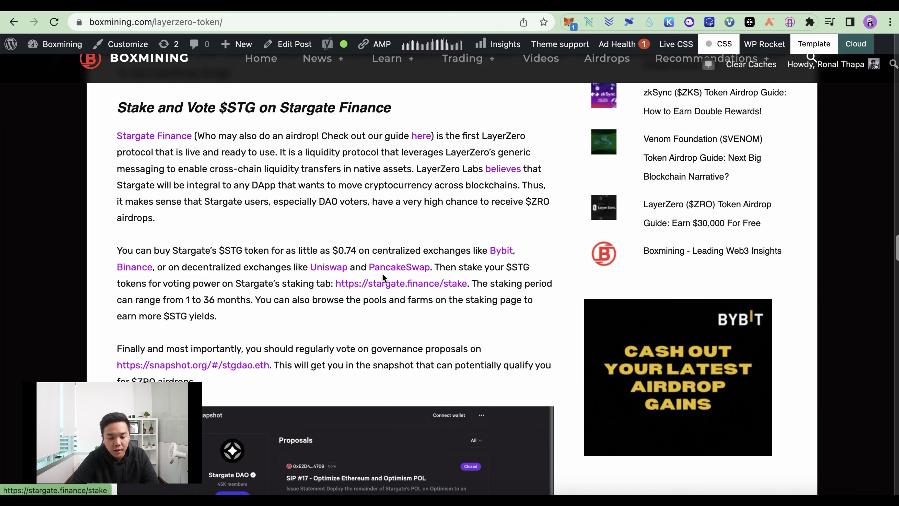
pyautogui.click(391, 284)
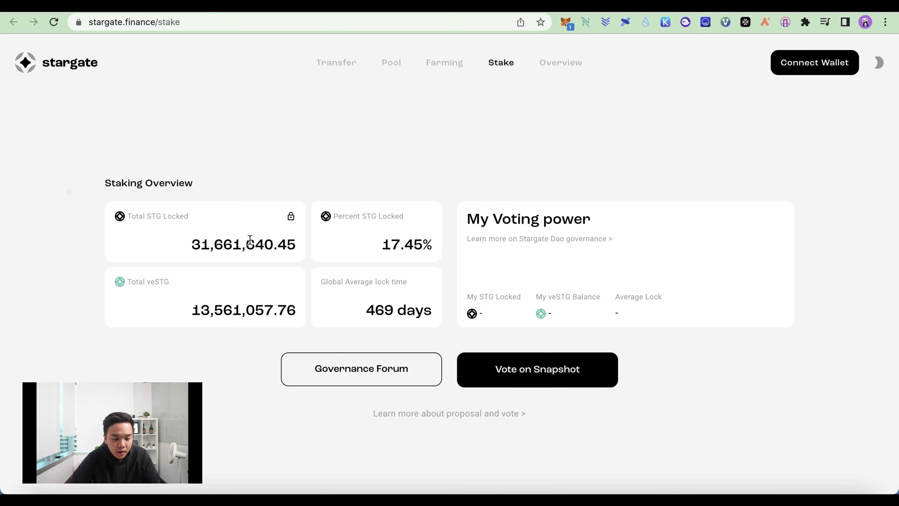
# Step: Review the governance proposals and their voting results on the Stargate DAO Snapshot page
pyautogui.scroll(-1, 250, 240)
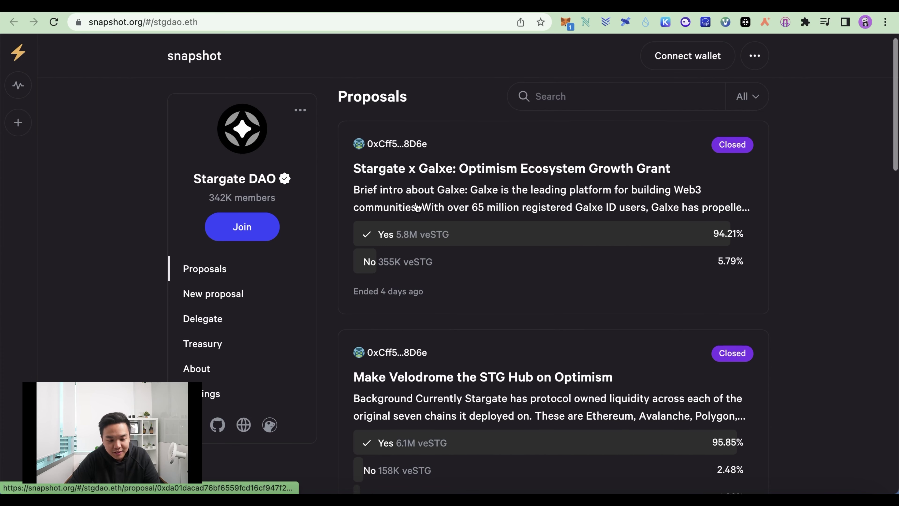
pyautogui.scroll(-1, 417, 207)
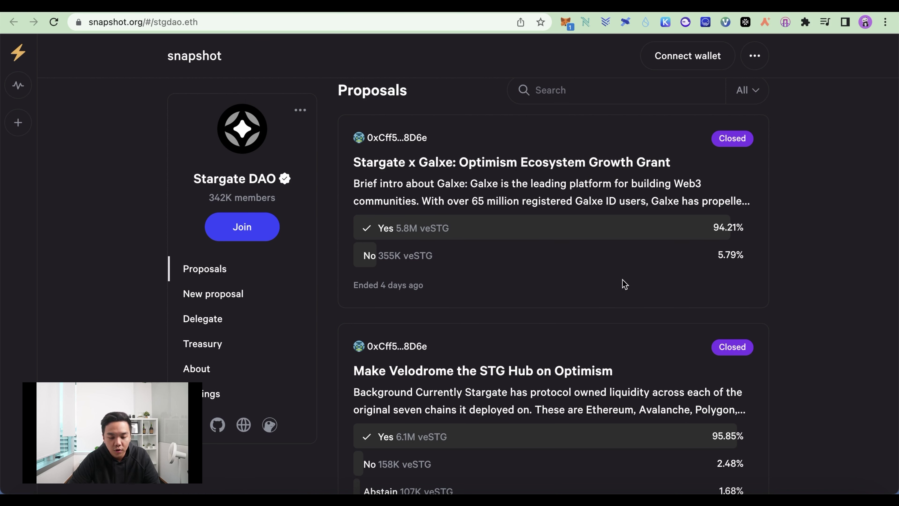
pyautogui.scroll(-3, 634, 289)
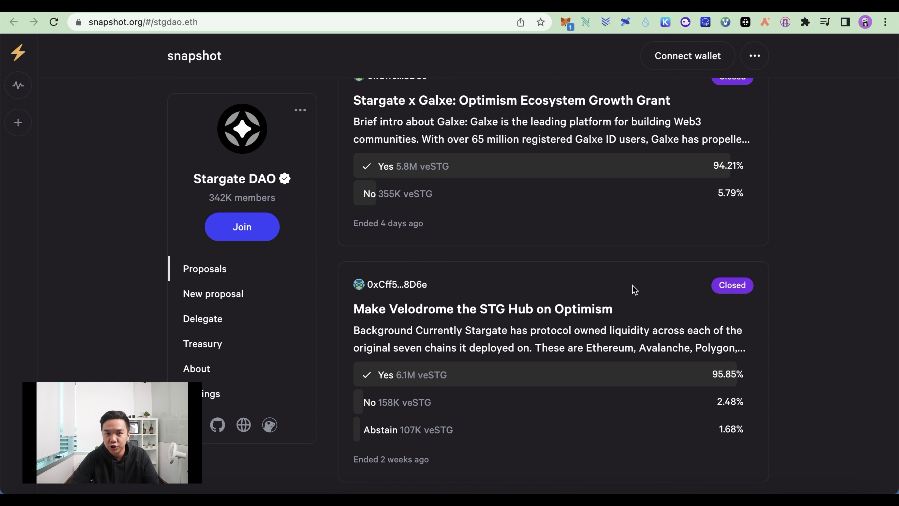
pyautogui.scroll(-2, 634, 289)
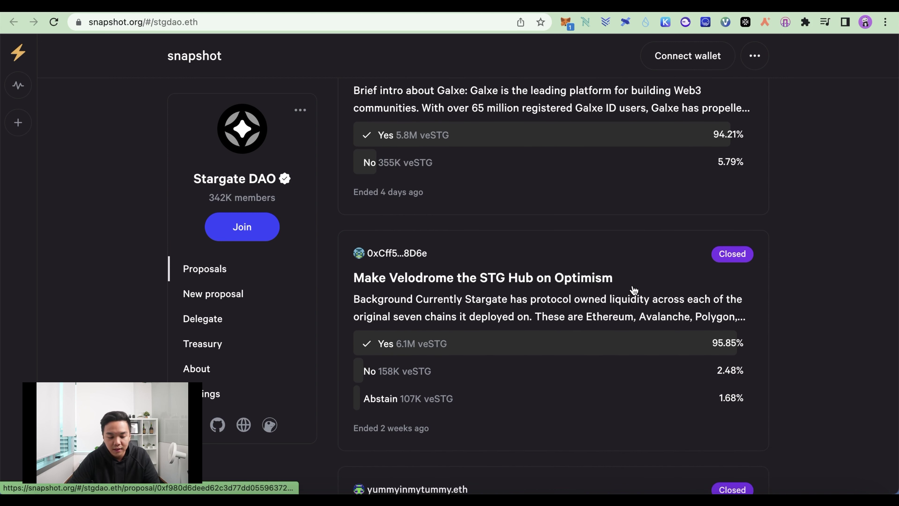
pyautogui.scroll(-4, 634, 290)
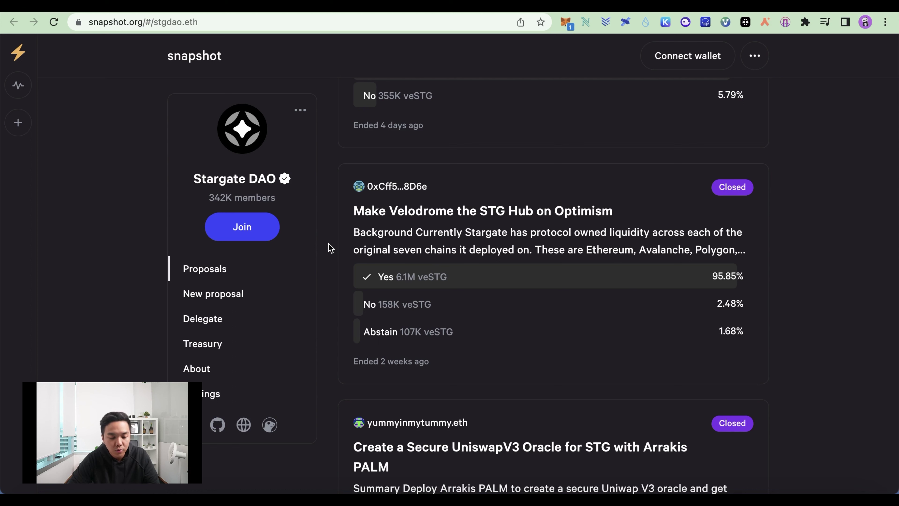
pyautogui.scroll(-1, 329, 247)
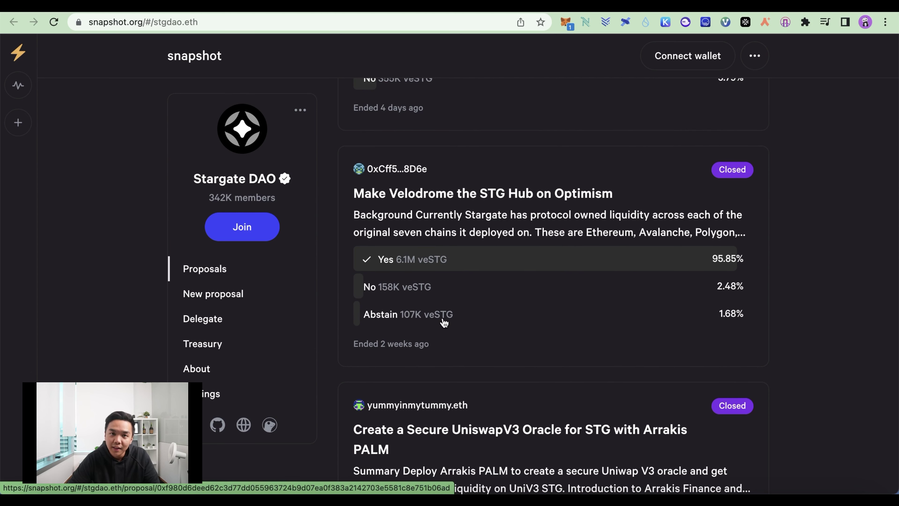
pyautogui.scroll(-1, 444, 323)
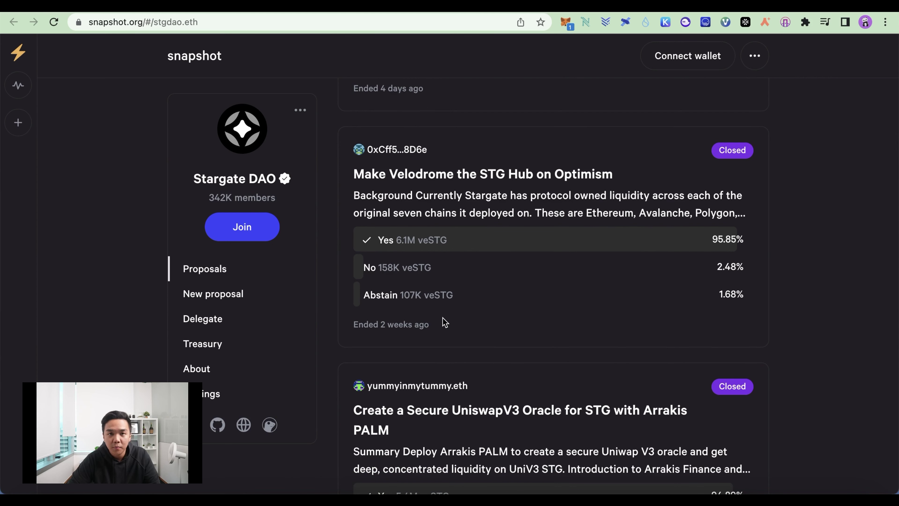
pyautogui.scroll(5, 444, 323)
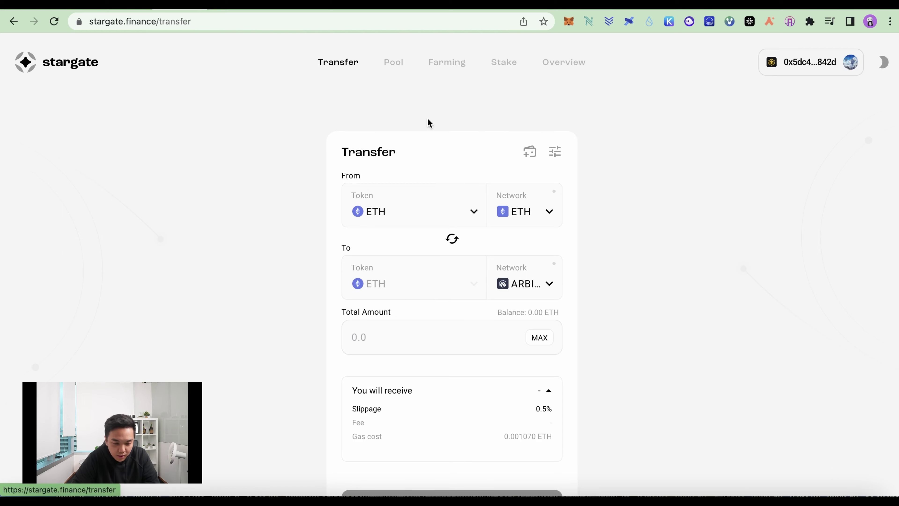
# Step: Check the source networks on Stargate's transfer form, keep Ethereum as the source, and view the available destination networks for ETH
pyautogui.click(555, 219)
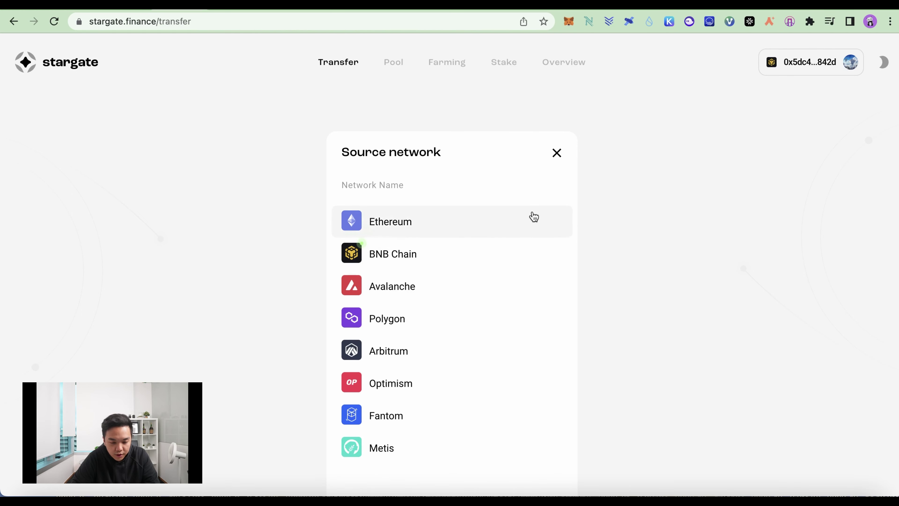
pyautogui.click(554, 151)
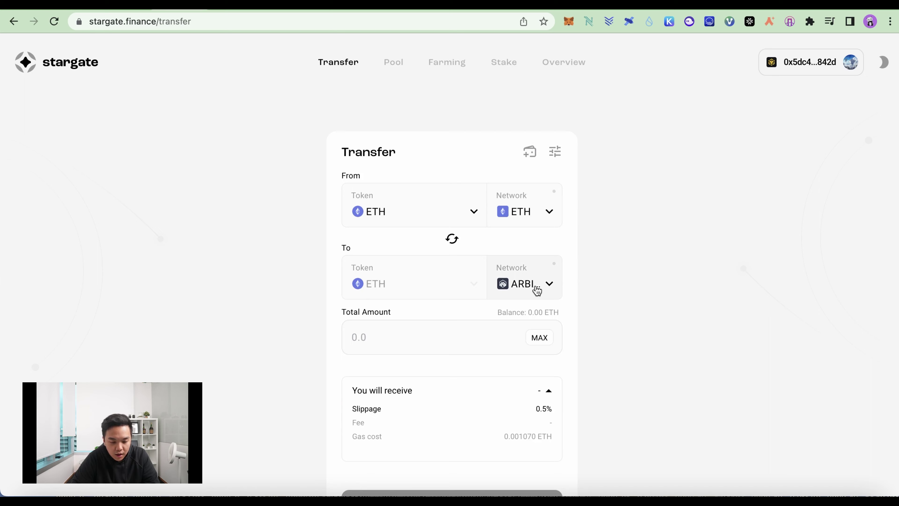
pyautogui.click(548, 216)
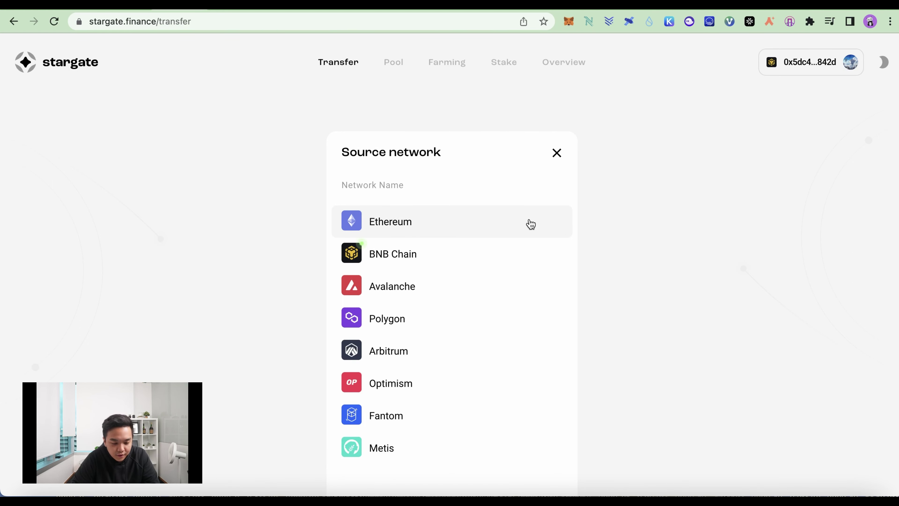
pyautogui.click(531, 224)
pyautogui.click(547, 286)
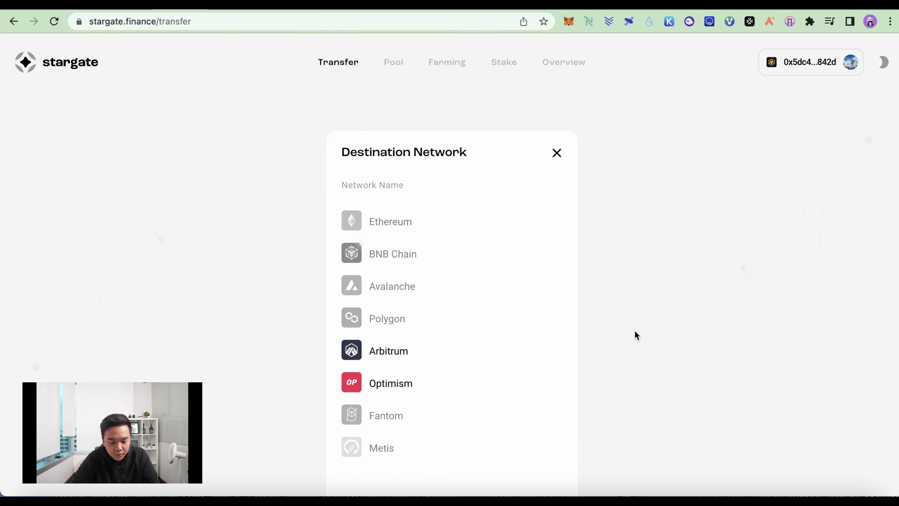
pyautogui.click(557, 153)
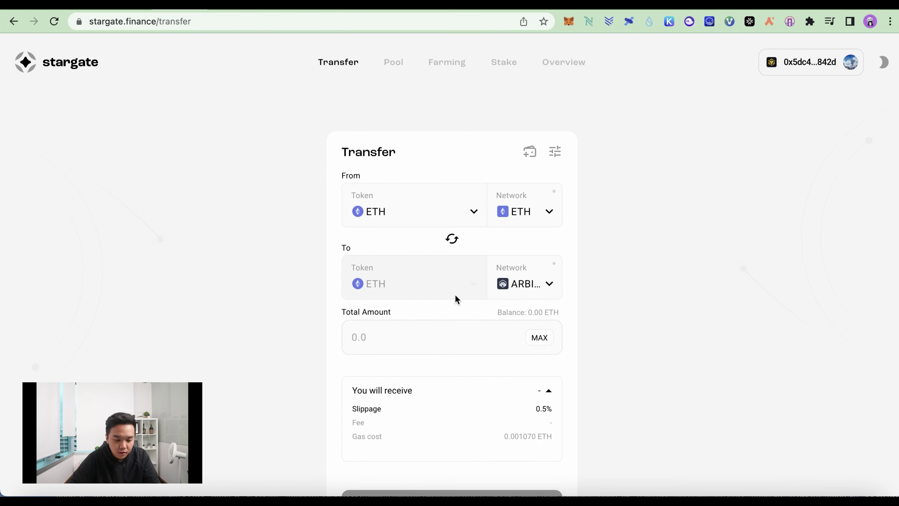
# Step: Review the amount, slippage, fee and gas cost sections of Stargate's transfer form
pyautogui.scroll(-2, 455, 296)
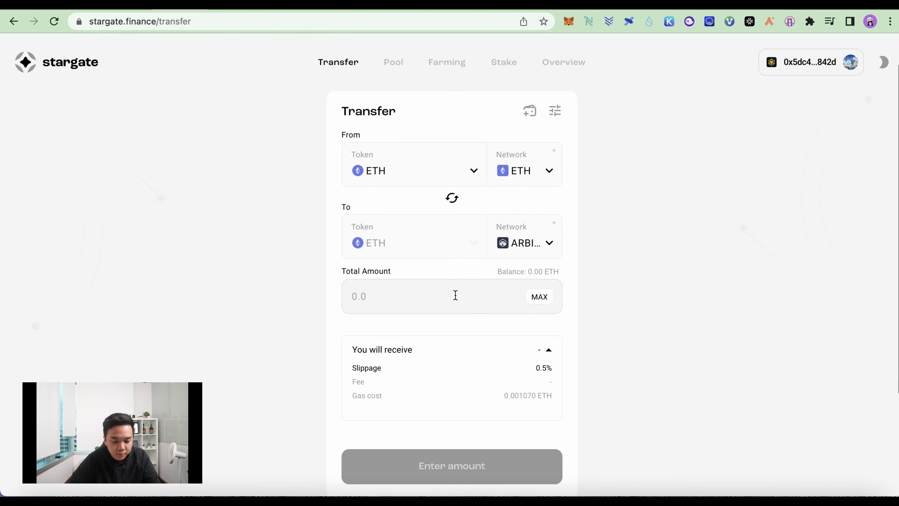
pyautogui.scroll(-2, 455, 297)
pyautogui.scroll(3, 454, 300)
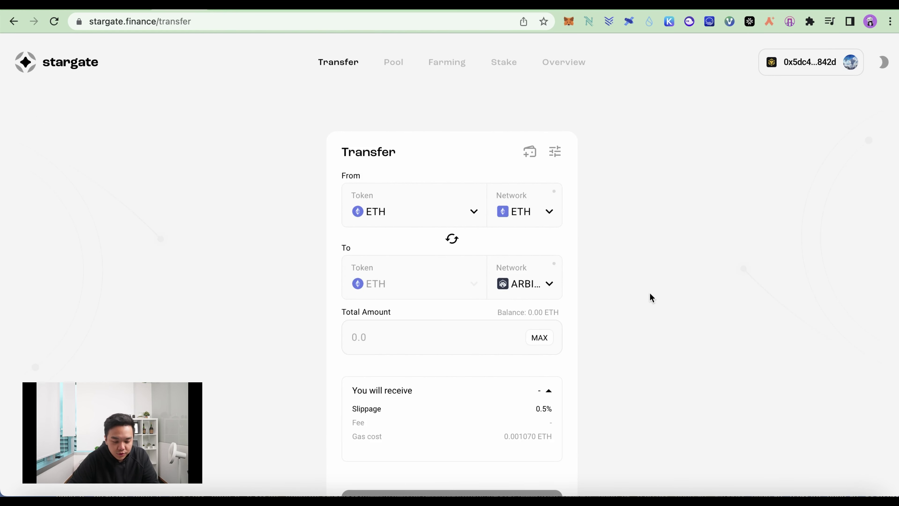
pyautogui.scroll(-2, 650, 294)
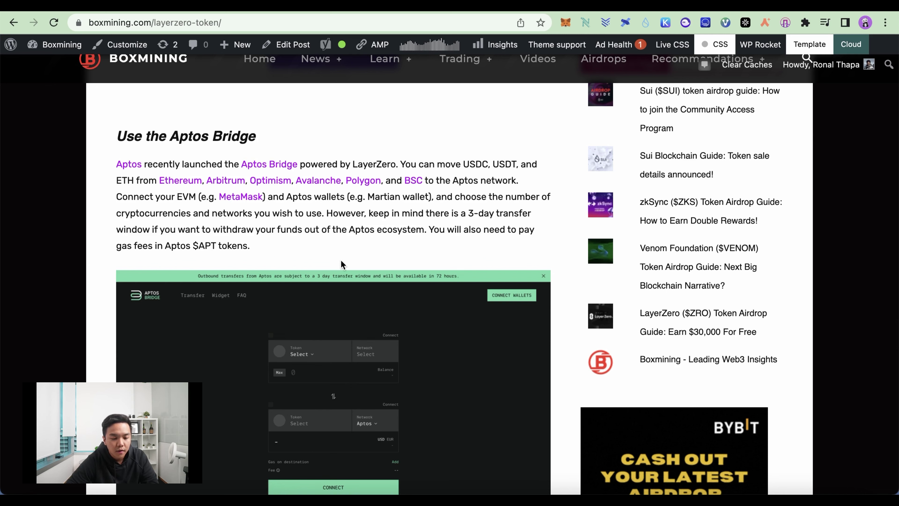
# Step: Read the Boxmining guide's sections on using the Aptos Bridge and the LiquidSwap Bridge
pyautogui.scroll(-10, 332, 251)
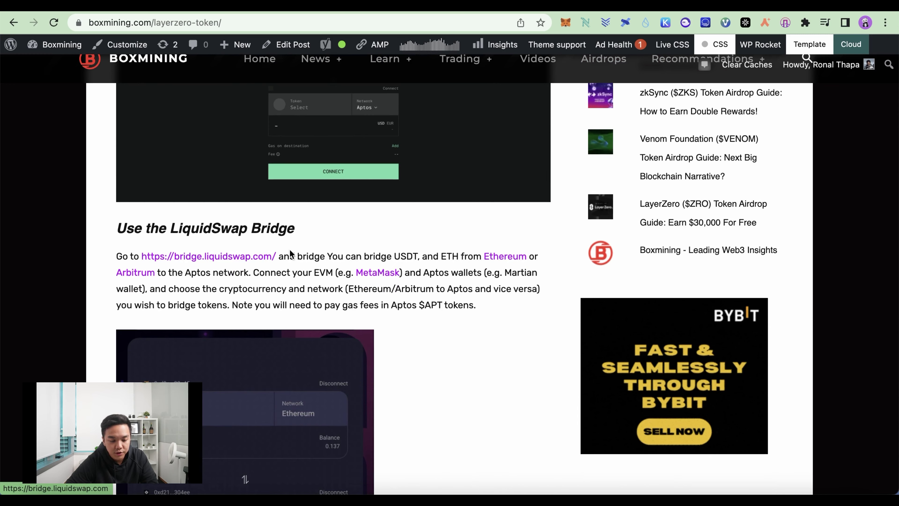
pyautogui.scroll(8, 290, 253)
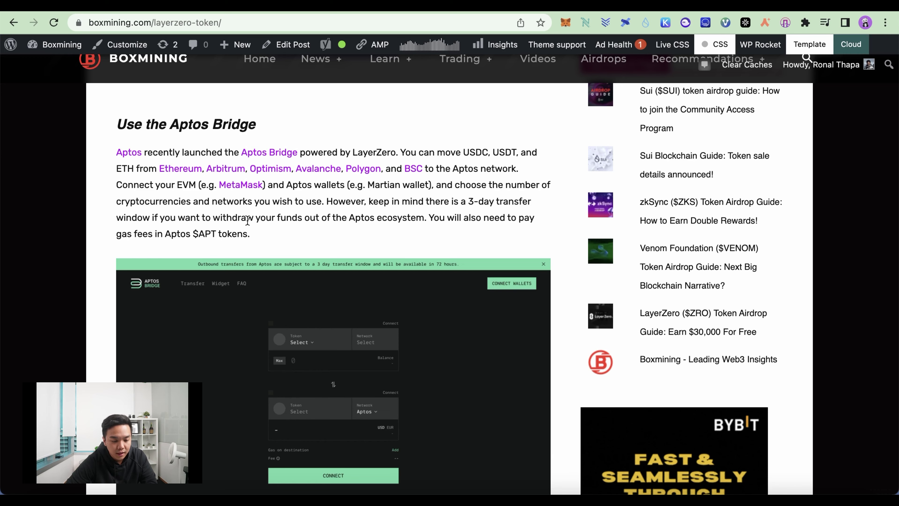
pyautogui.scroll(-10, 247, 220)
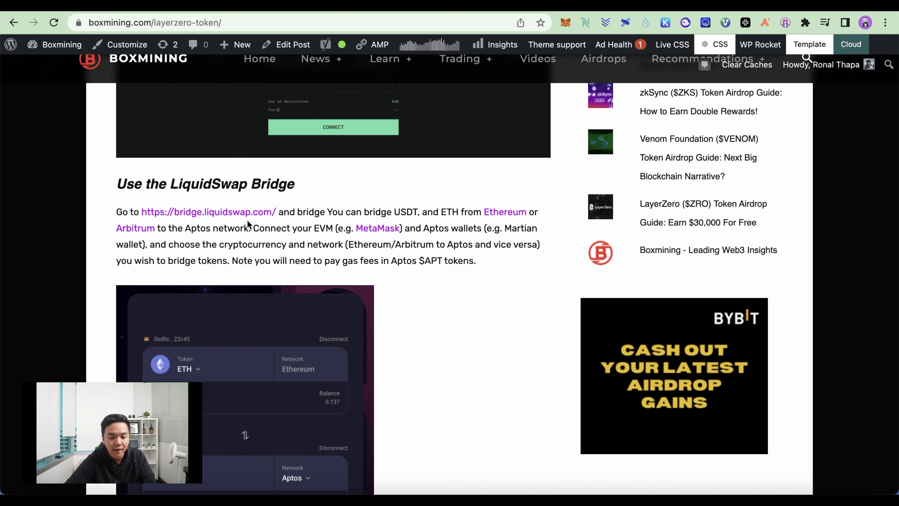
pyautogui.scroll(7, 247, 219)
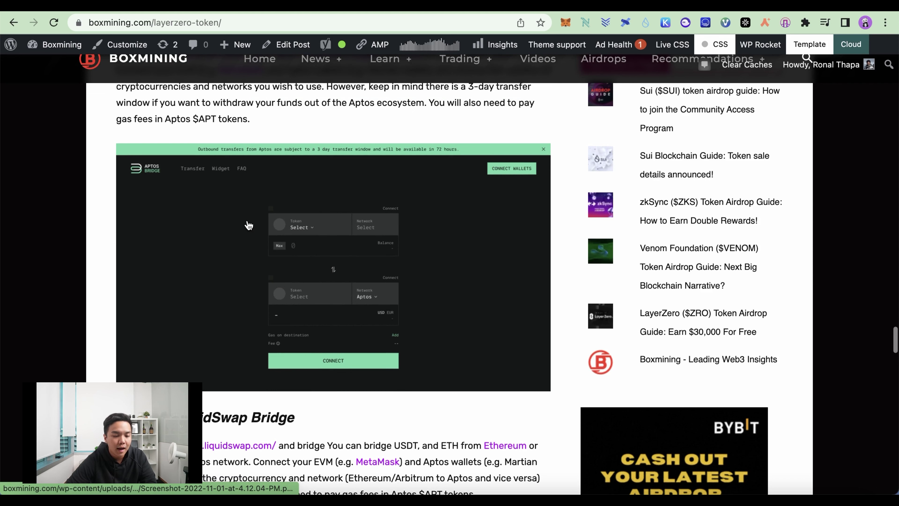
pyautogui.scroll(5, 248, 223)
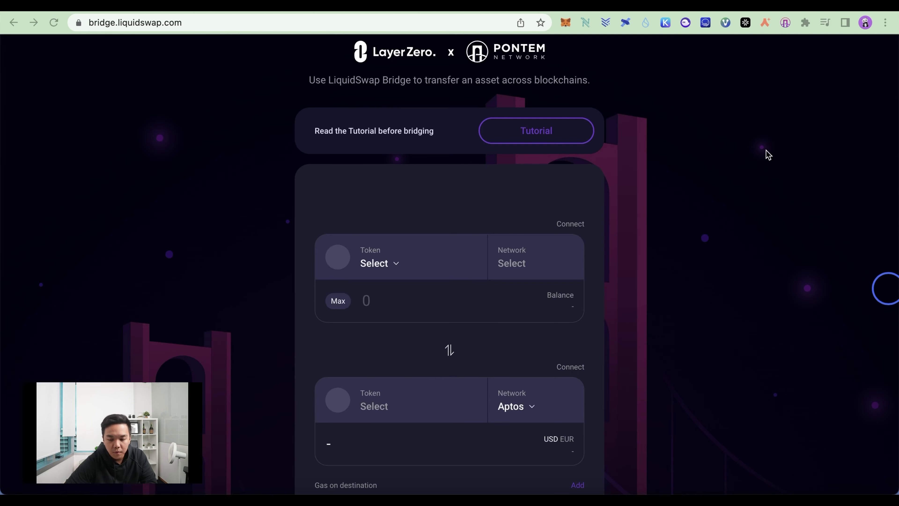
# Step: View the Aptos Bridge and LiquidSwap Bridge sites, and bring up the Martian and Pontem wallet extensions
pyautogui.click(763, 12)
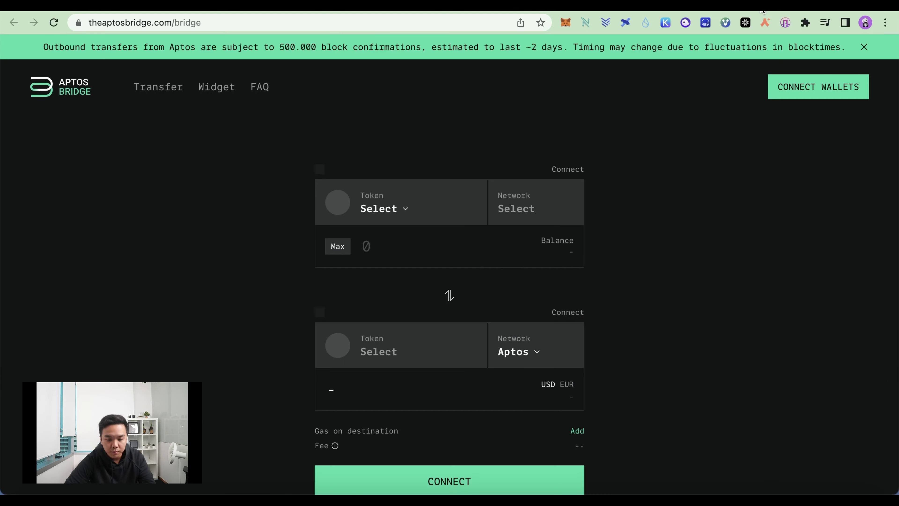
pyautogui.click(736, 11)
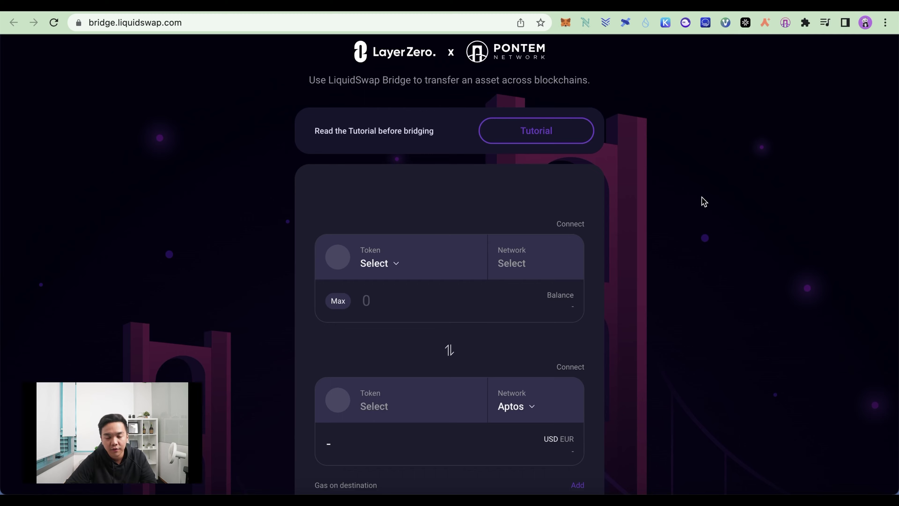
pyautogui.scroll(-1, 704, 202)
pyautogui.click(746, 22)
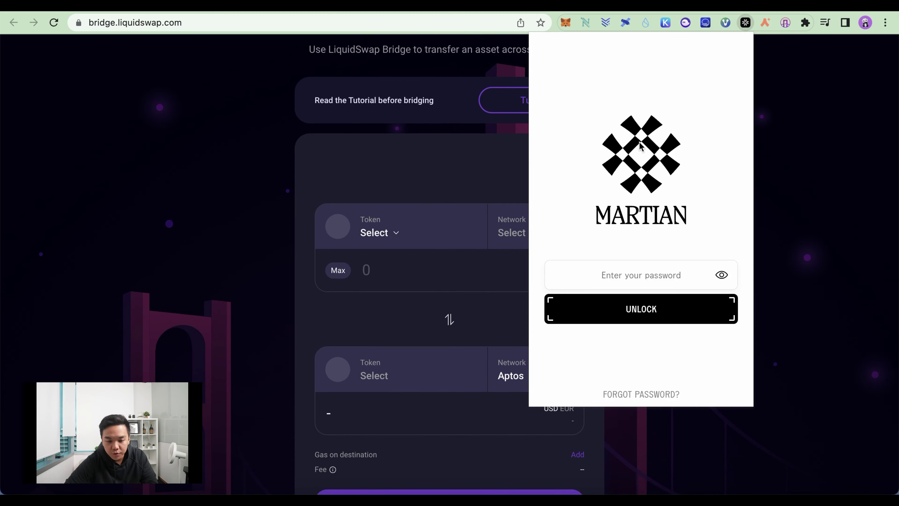
pyautogui.click(786, 22)
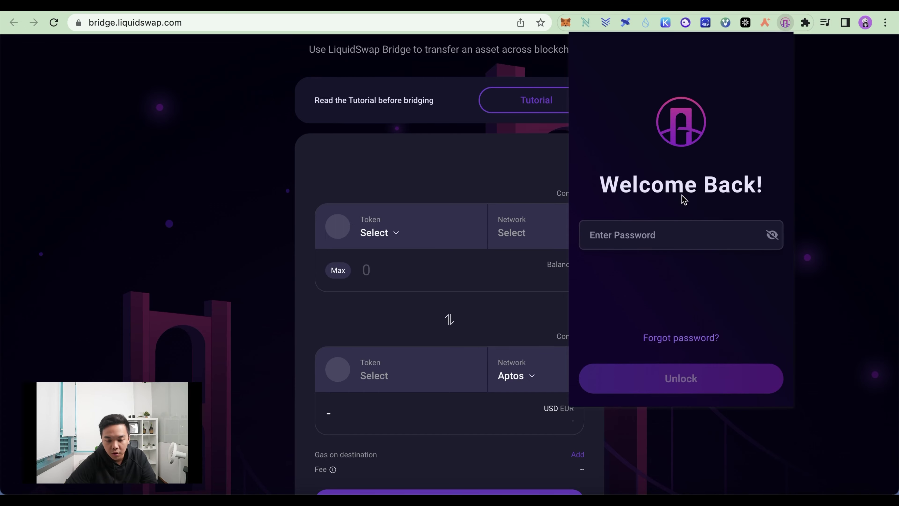
# Step: Check the EVM and Aptos wallet options for connecting to LiquidSwap Bridge, dismiss them, and return to the Aptos Bridge page
pyautogui.scroll(-2, 505, 167)
pyautogui.click(449, 493)
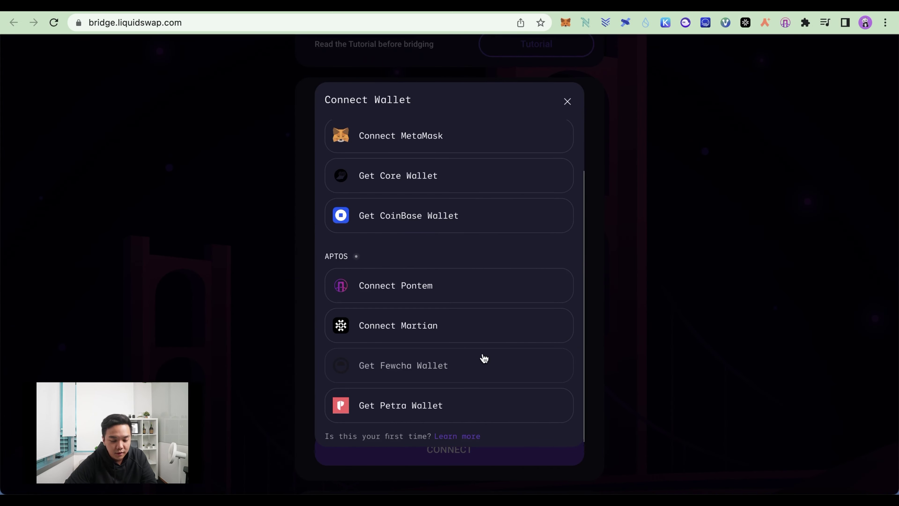
pyautogui.scroll(1, 498, 198)
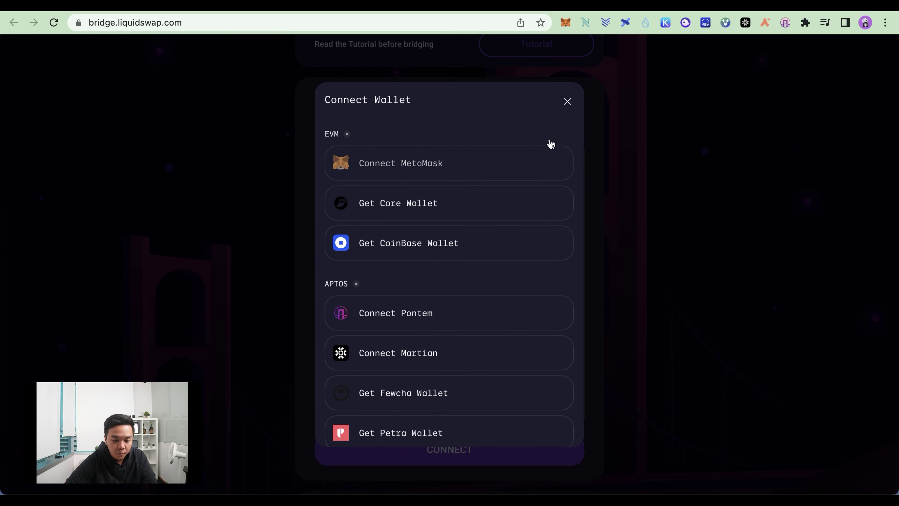
pyautogui.click(568, 101)
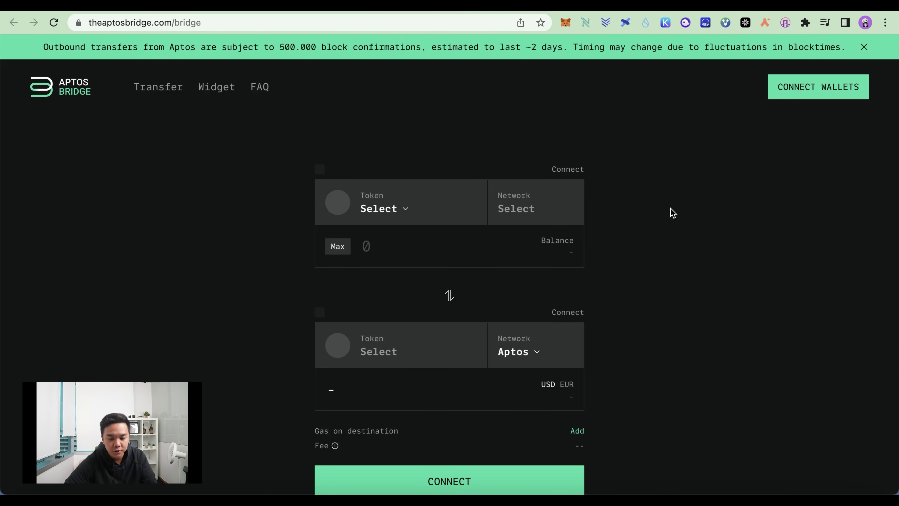
pyautogui.scroll(-1, 671, 208)
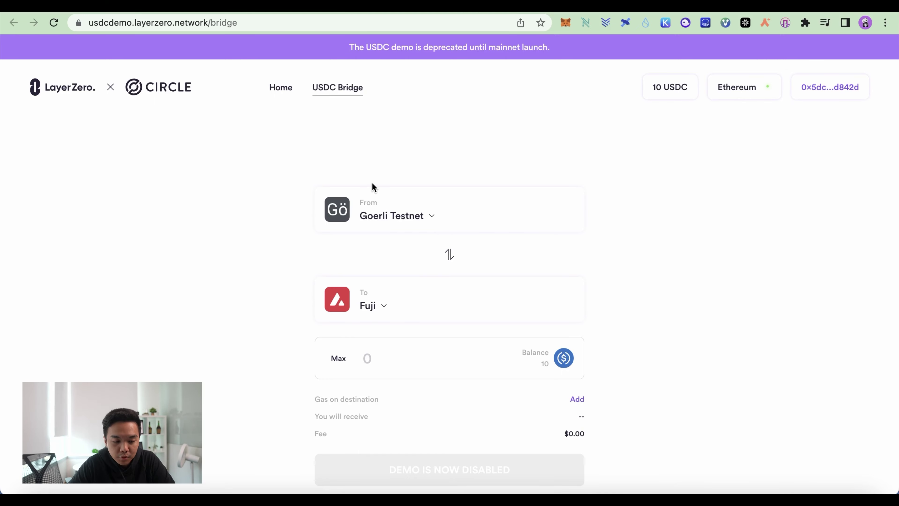
# Step: Check the guide's section on the USDC LayerZero Bridge and return to the USDC demo bridge page
pyautogui.scroll(-1, 638, 262)
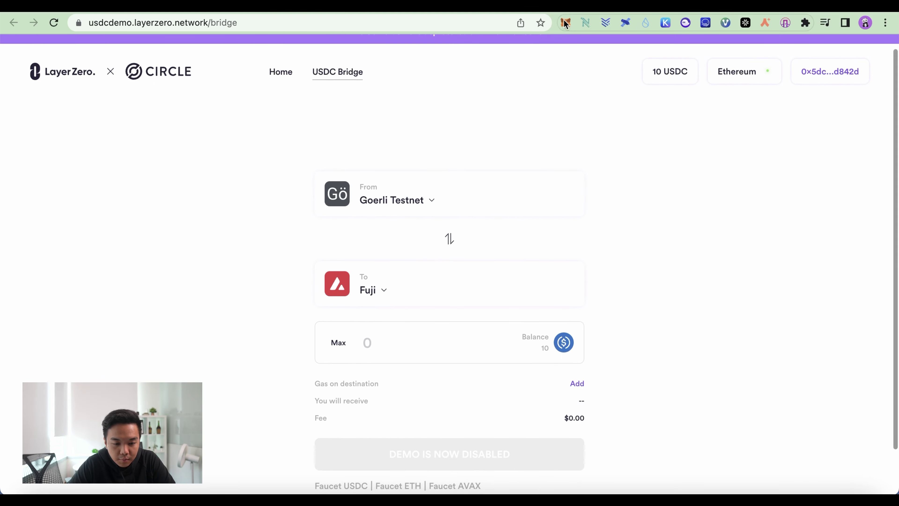
pyautogui.click(561, 2)
pyautogui.scroll(-2, 441, 197)
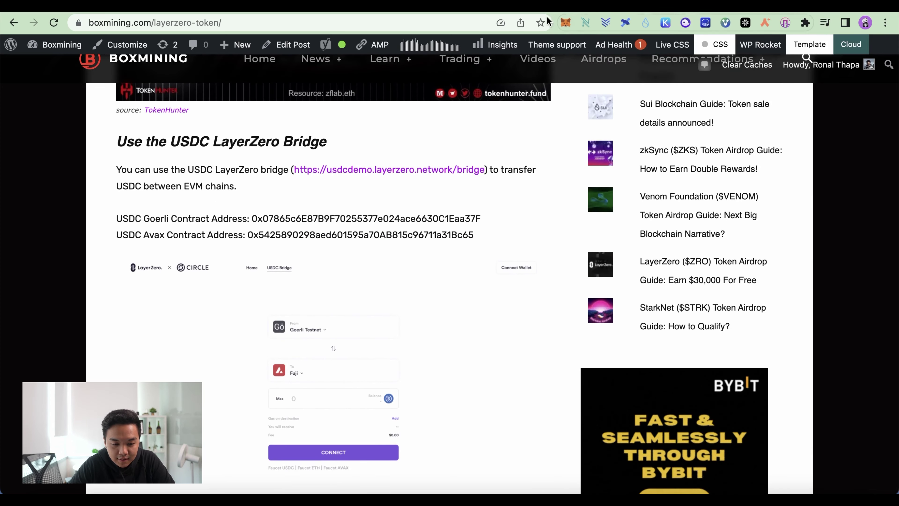
pyautogui.click(542, 4)
# Step: View the networks offered by the USDC demo bridge and close the selection without changing the network
pyautogui.click(731, 70)
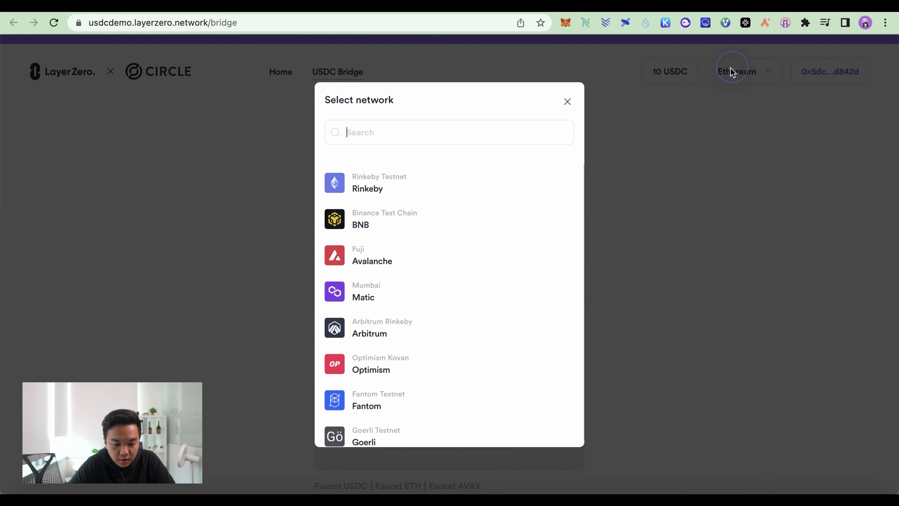
pyautogui.scroll(-1, 419, 185)
pyautogui.click(616, 176)
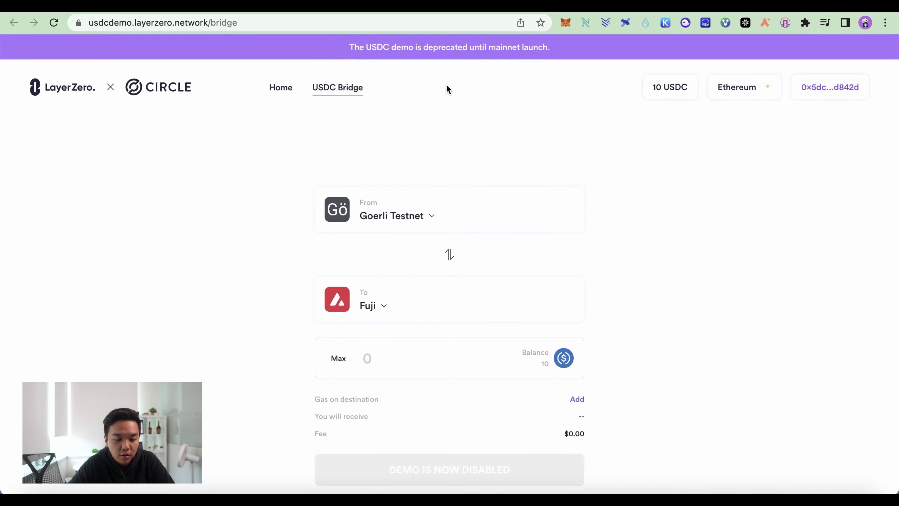
pyautogui.scroll(-1, 552, 181)
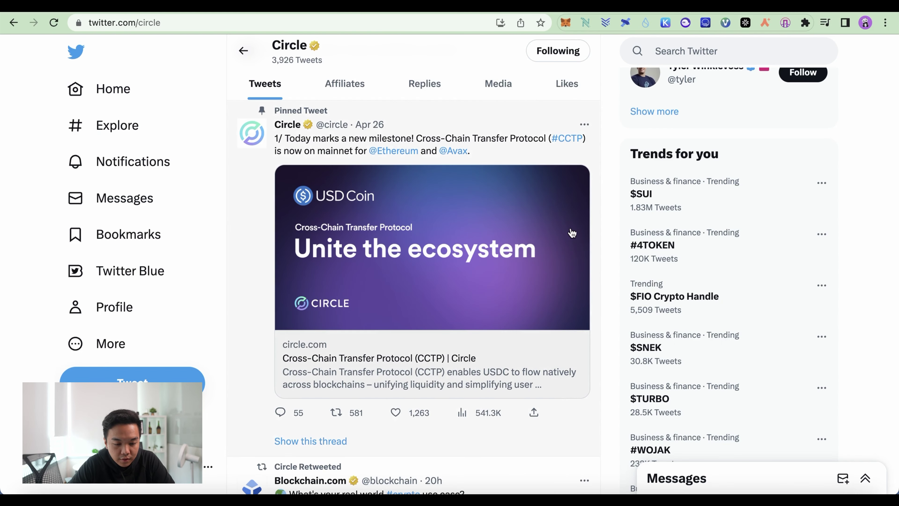
# Step: Read Circle's pinned tweet on the Cross-Chain Transfer Protocol and its related posts down to the Multichain retweet
pyautogui.scroll(-1, 533, 224)
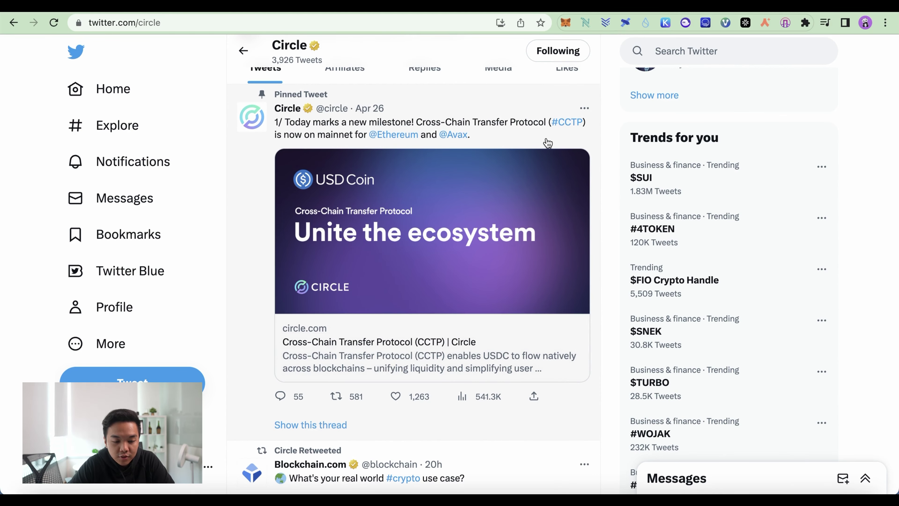
pyautogui.scroll(-1, 479, 175)
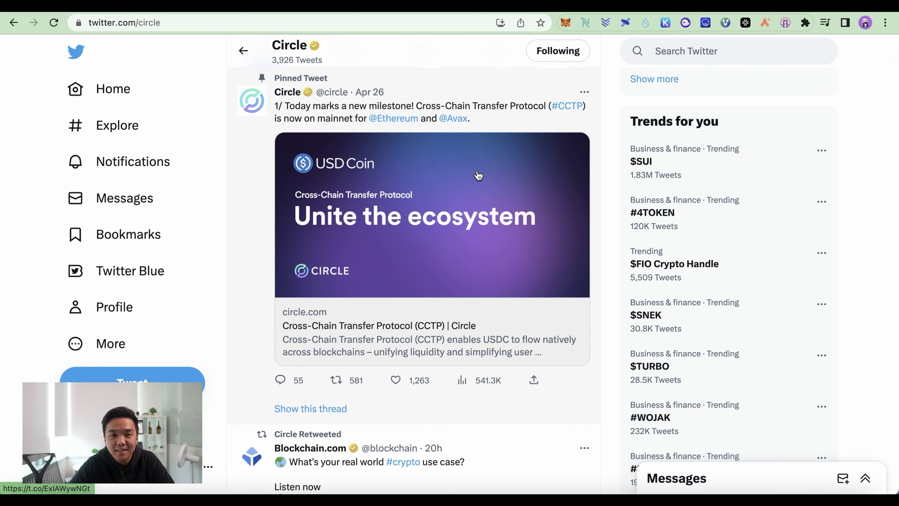
pyautogui.scroll(-2, 479, 174)
pyautogui.scroll(-10, 479, 175)
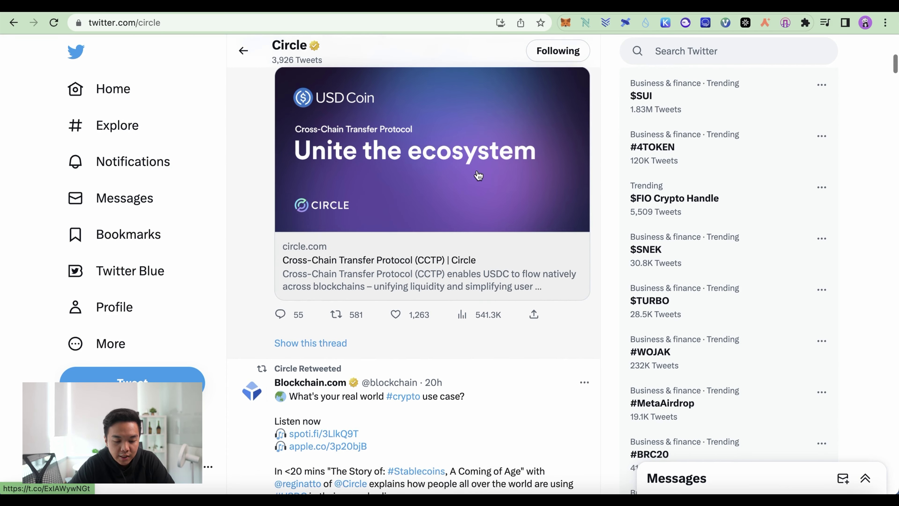
pyautogui.scroll(-20, 478, 175)
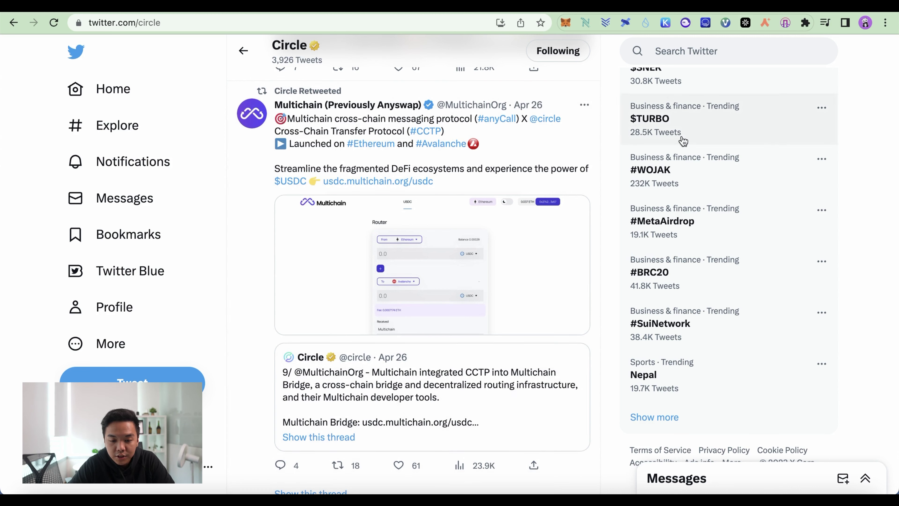
# Step: Return to the LayerZero USDC demo bridge and review its Goerli Testnet to Fuji transfer form
pyautogui.click(589, 13)
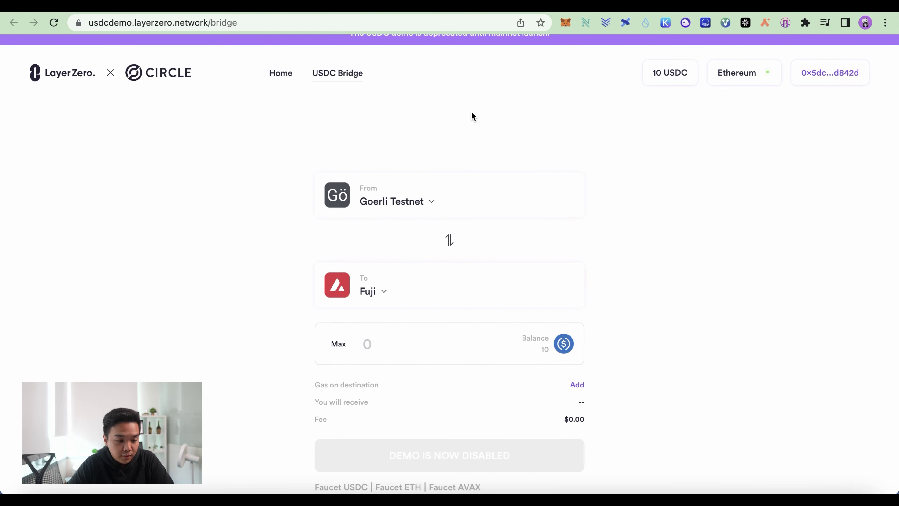
pyautogui.scroll(1, 471, 111)
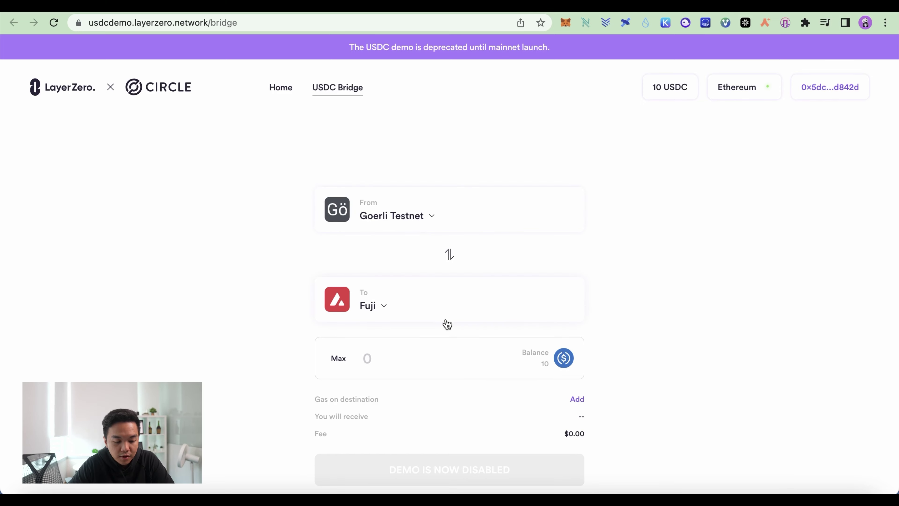
pyautogui.click(500, 263)
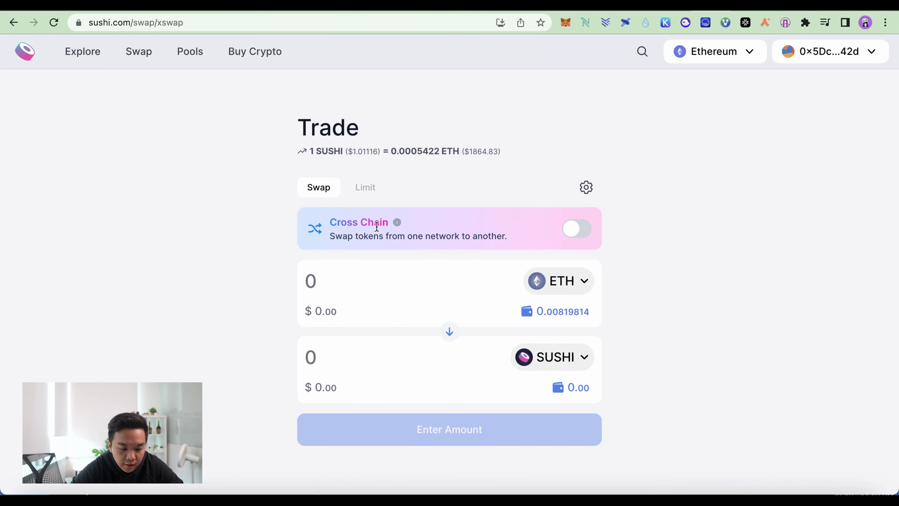
# Step: Enable cross-chain swapping on Sushi's trade form and review the Ethereum to Arbitrum One swap from ETH to ARB
pyautogui.click(576, 228)
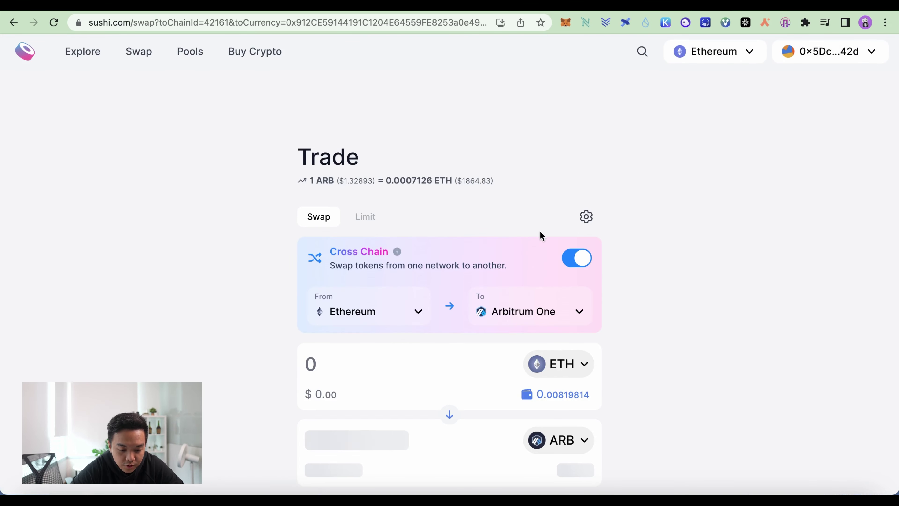
pyautogui.scroll(-2, 510, 245)
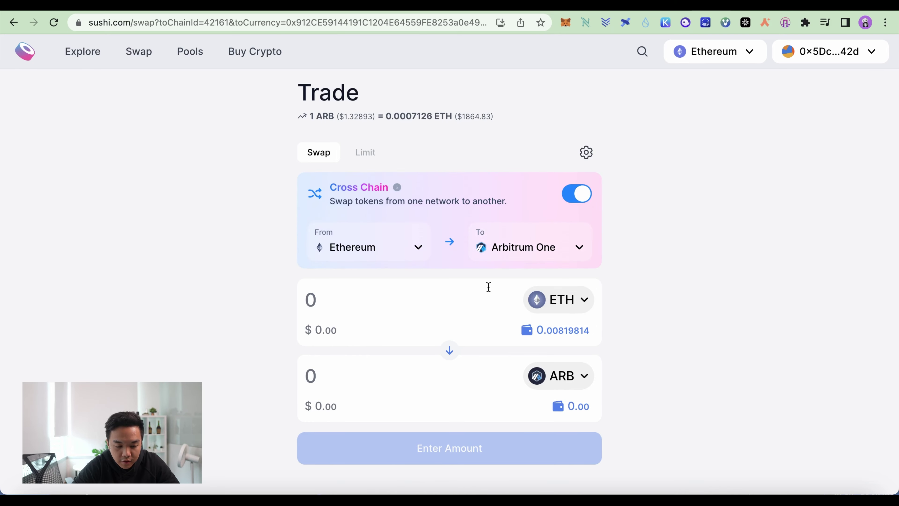
pyautogui.scroll(-1, 468, 297)
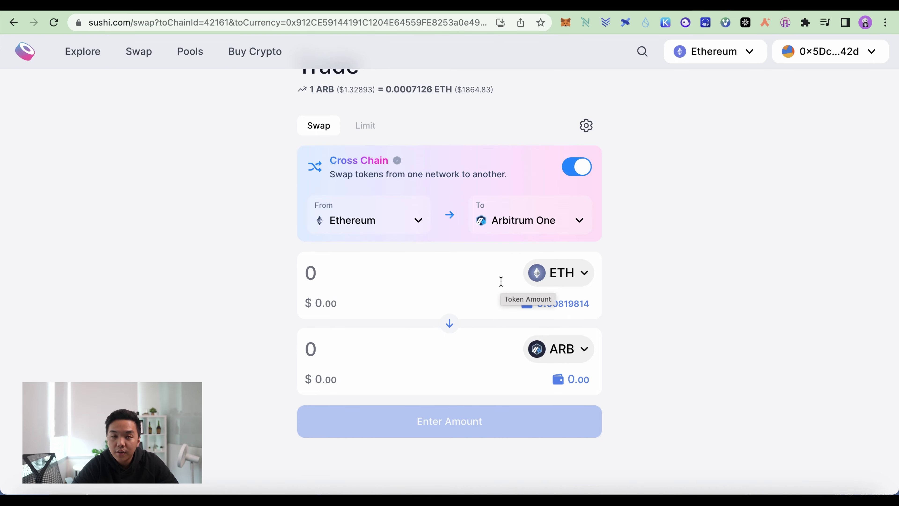
# Step: Switch the MetaMask wallet's network to Arbitrum and close the wallet to return to the swap form
pyautogui.click(566, 22)
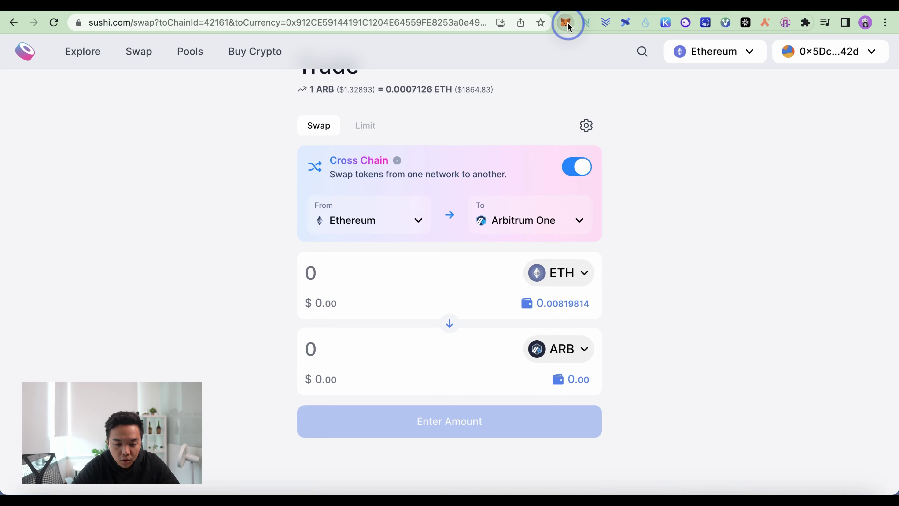
pyautogui.click(510, 63)
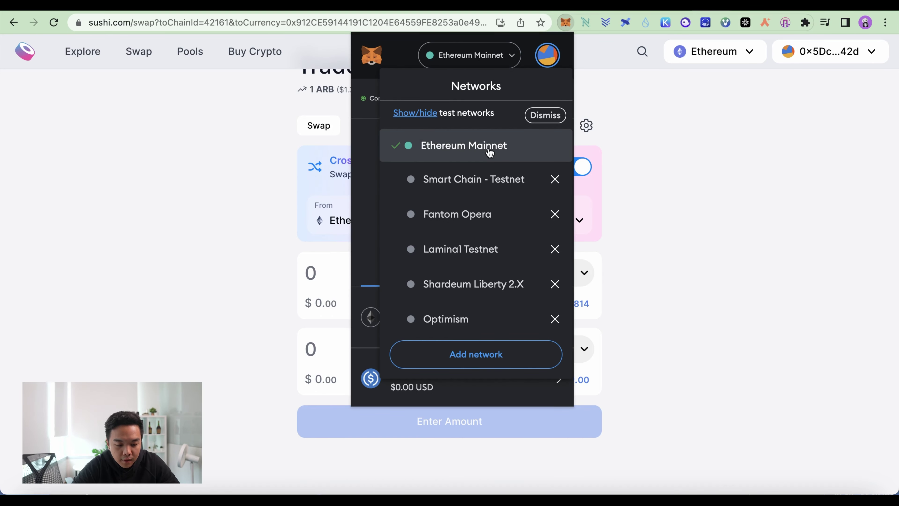
pyautogui.scroll(-10, 472, 183)
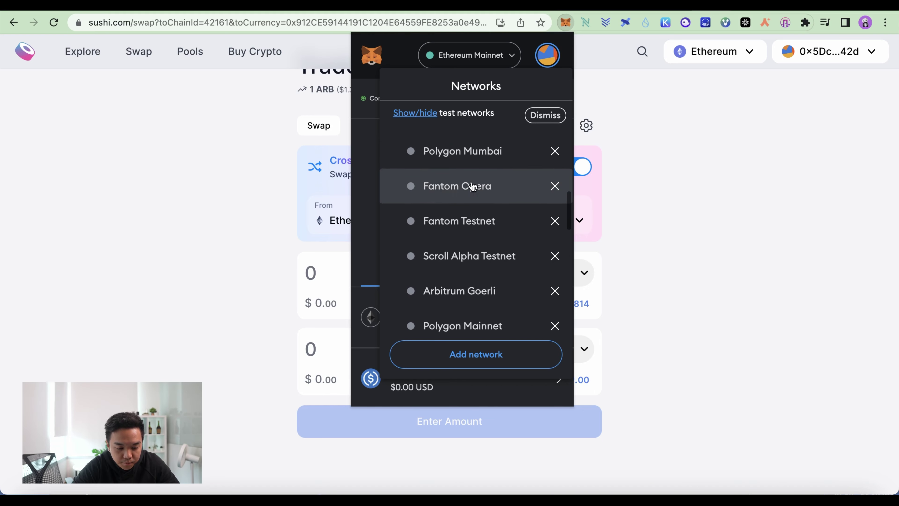
pyautogui.scroll(-10, 473, 186)
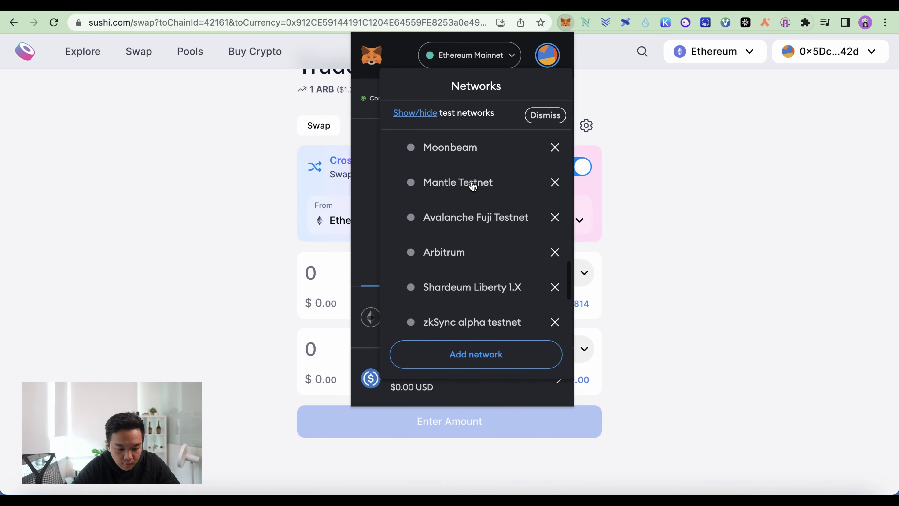
pyautogui.scroll(-2, 472, 186)
pyautogui.click(460, 227)
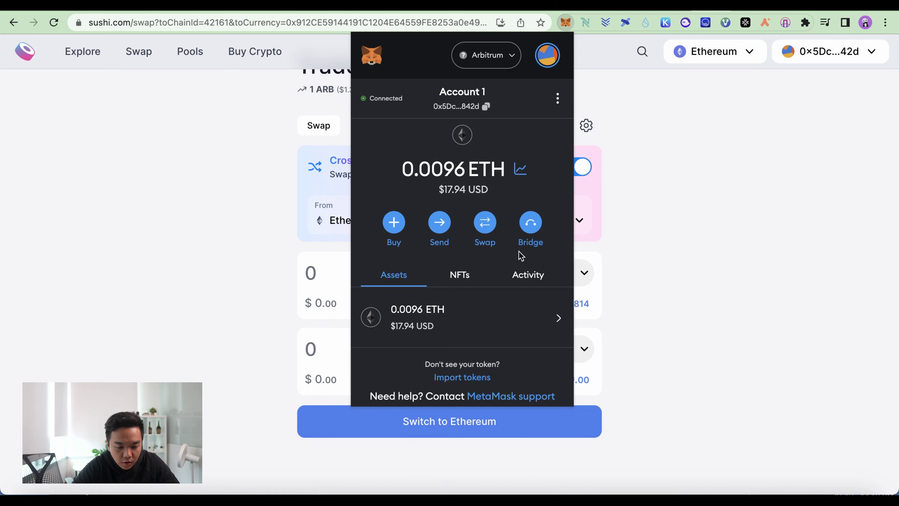
pyautogui.click(684, 279)
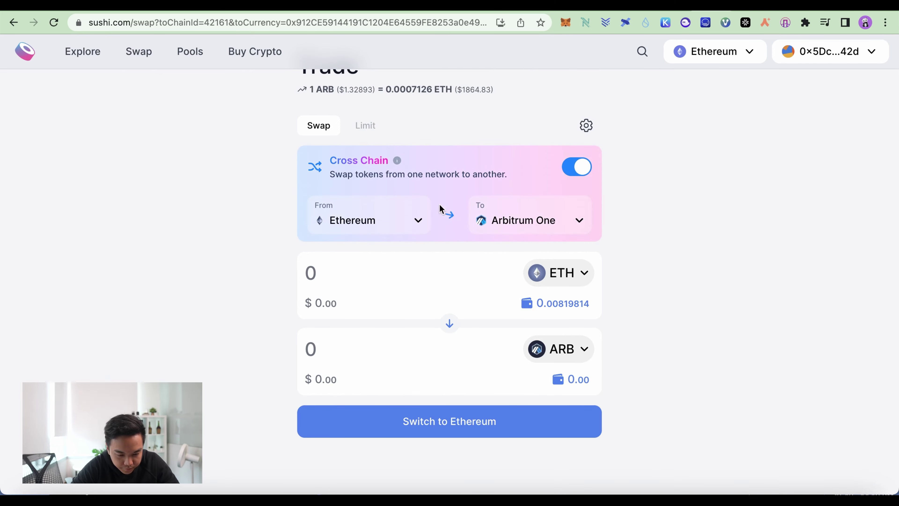
# Step: View the destination networks offered for the cross-chain swap and browse the Ethereum source tokens without changing the selection
pyautogui.click(566, 222)
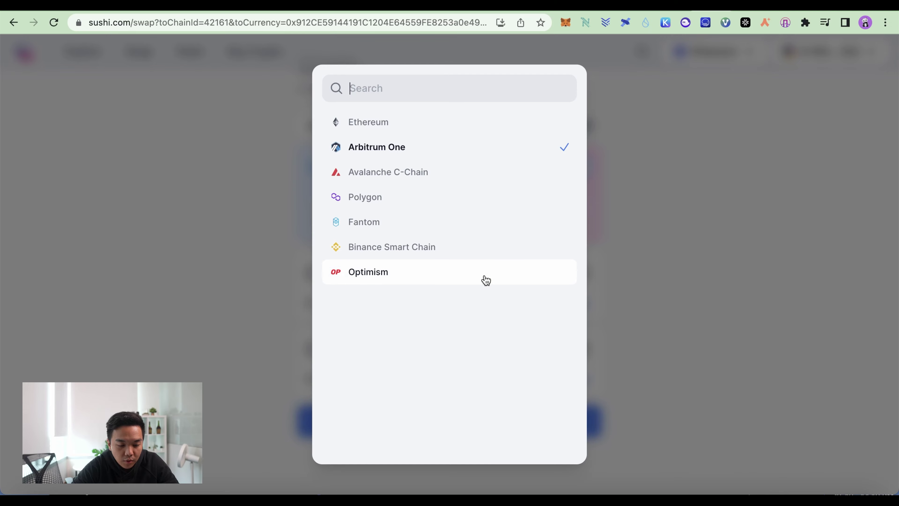
pyautogui.click(496, 194)
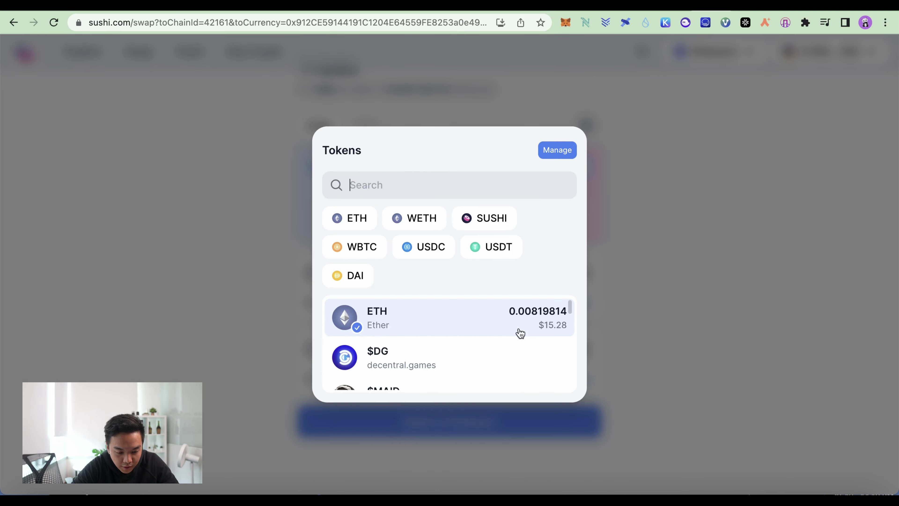
pyautogui.scroll(-10, 519, 333)
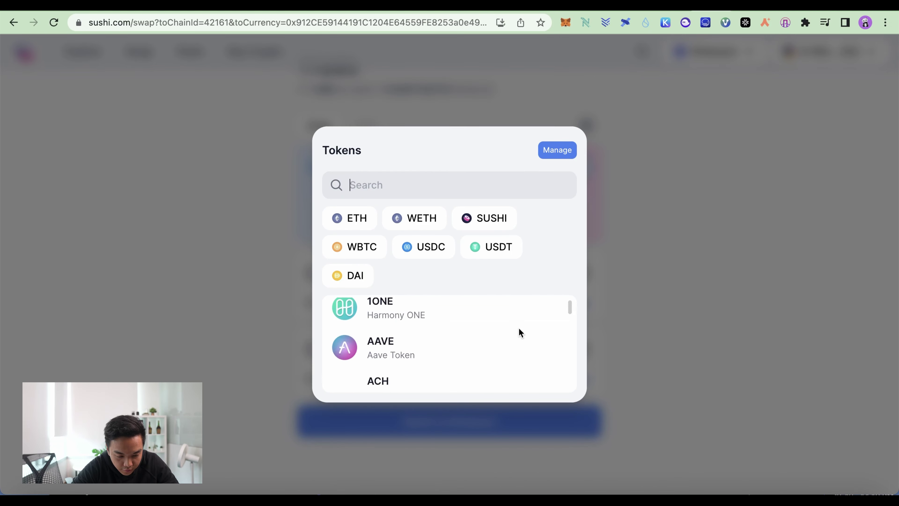
pyautogui.scroll(-10, 519, 332)
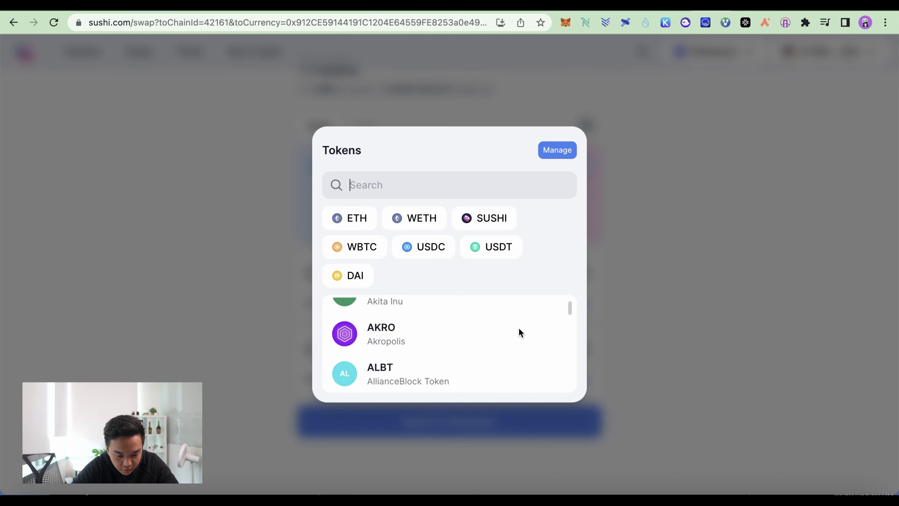
pyautogui.scroll(-15, 519, 328)
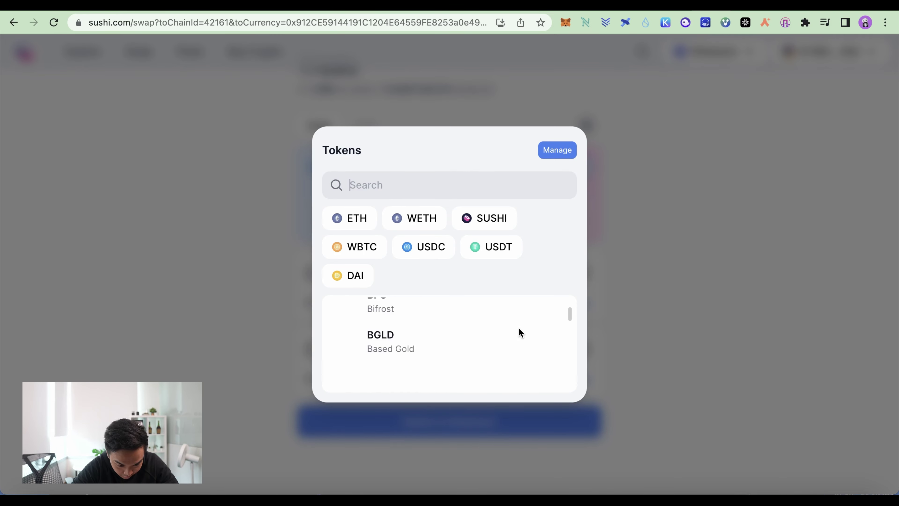
pyautogui.scroll(-15, 519, 328)
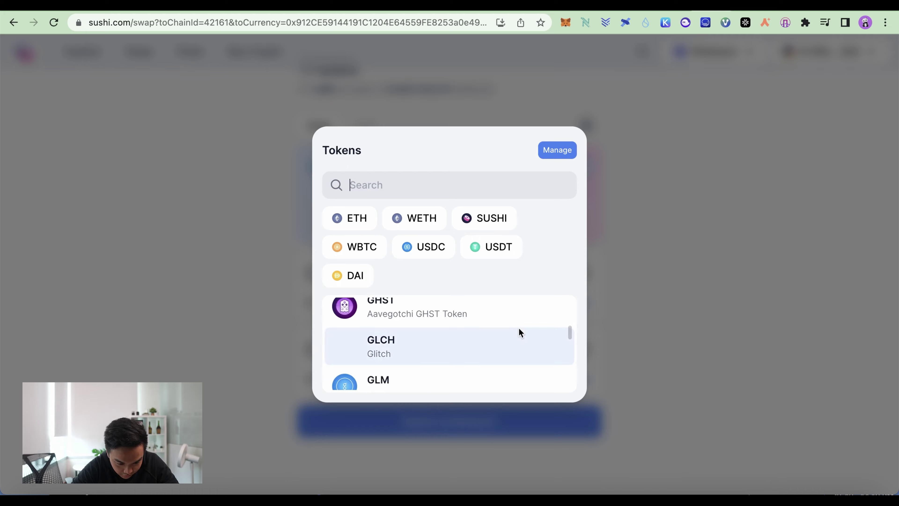
pyautogui.scroll(-20, 518, 331)
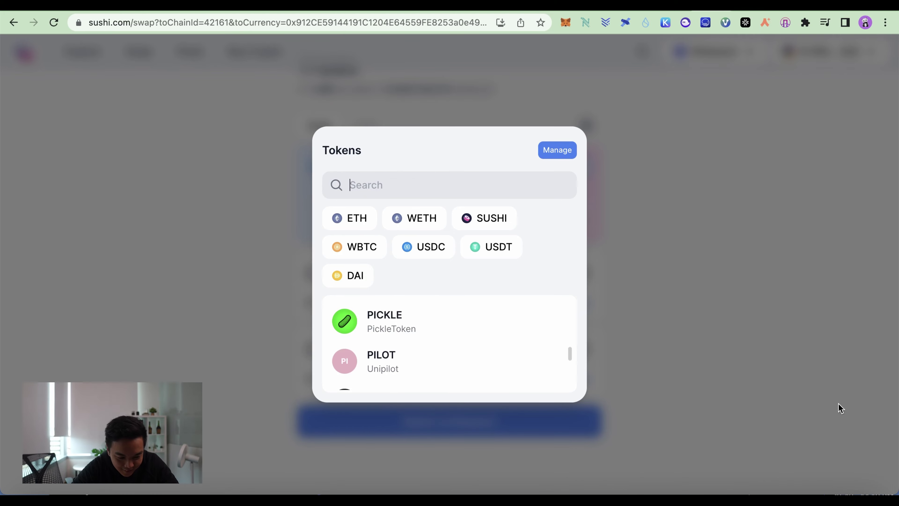
pyautogui.click(721, 336)
# Step: View the Arbitrum One destination tokens, recheck the Ethereum source tokens, and close the lists without choosing another token
pyautogui.click(576, 350)
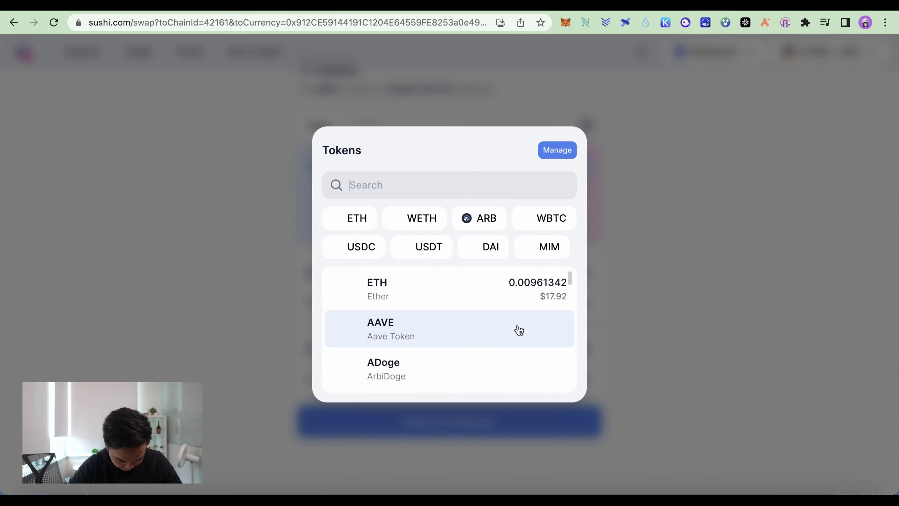
pyautogui.press('Escape')
pyautogui.click(556, 271)
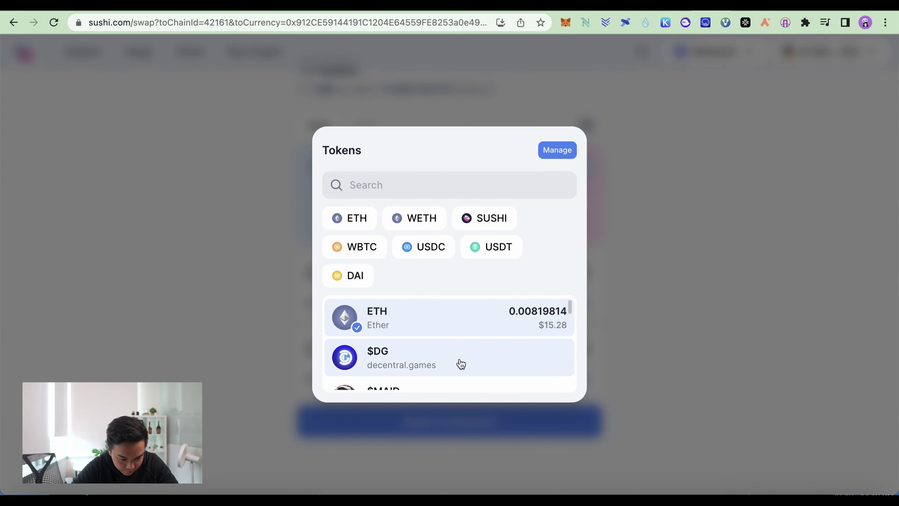
pyautogui.click(634, 249)
# Step: Set the cross-chain swap's source network to Binance Smart Chain and browse its source tokens without choosing another one
pyautogui.click(417, 223)
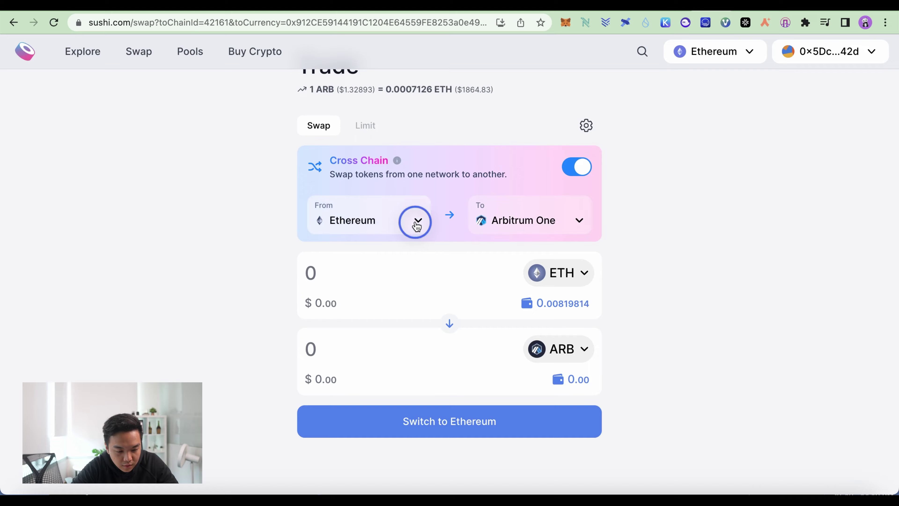
pyautogui.click(410, 245)
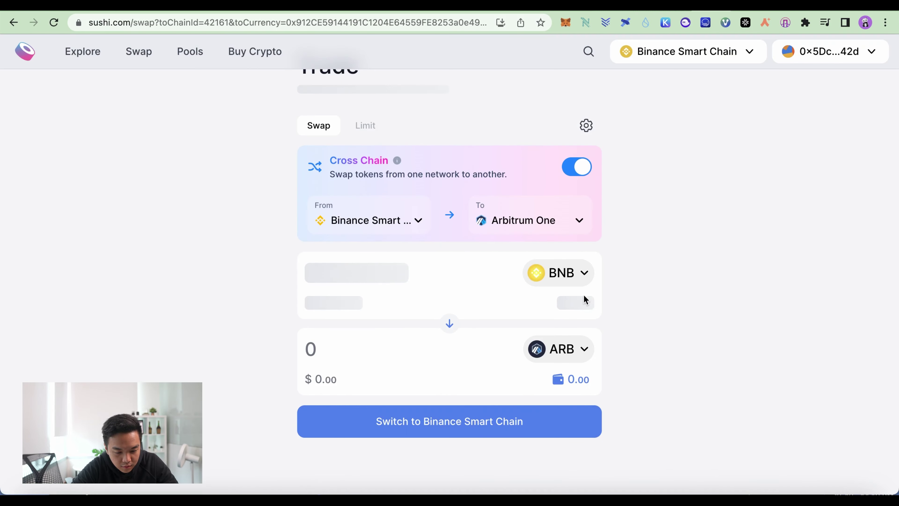
pyautogui.click(583, 284)
pyautogui.scroll(-5, 532, 318)
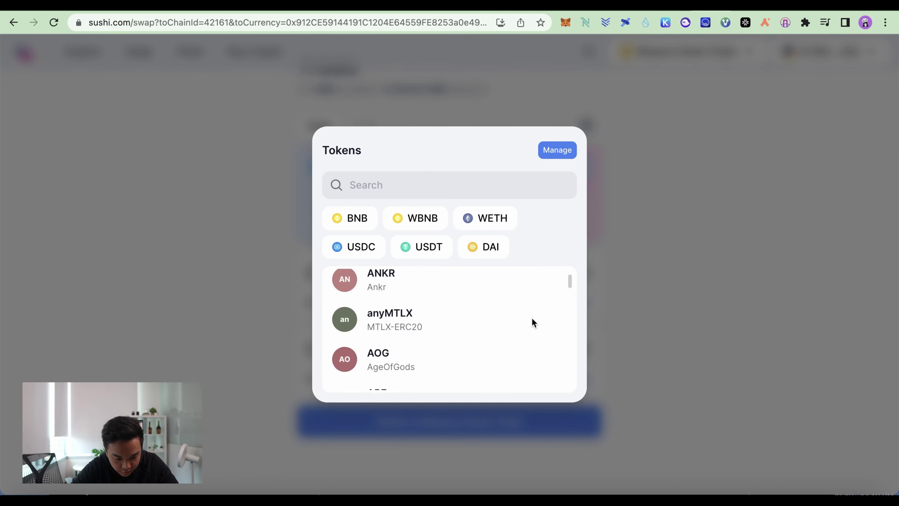
pyautogui.scroll(-10, 532, 322)
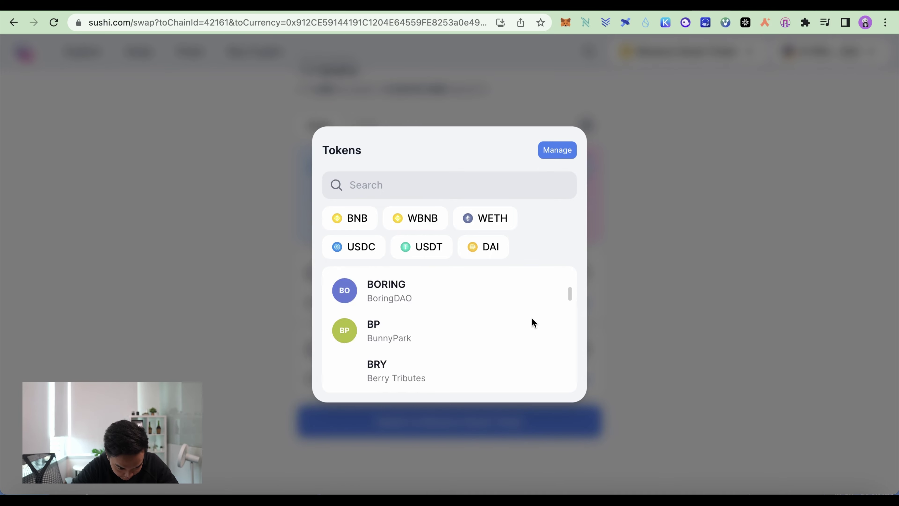
pyautogui.scroll(-15, 532, 323)
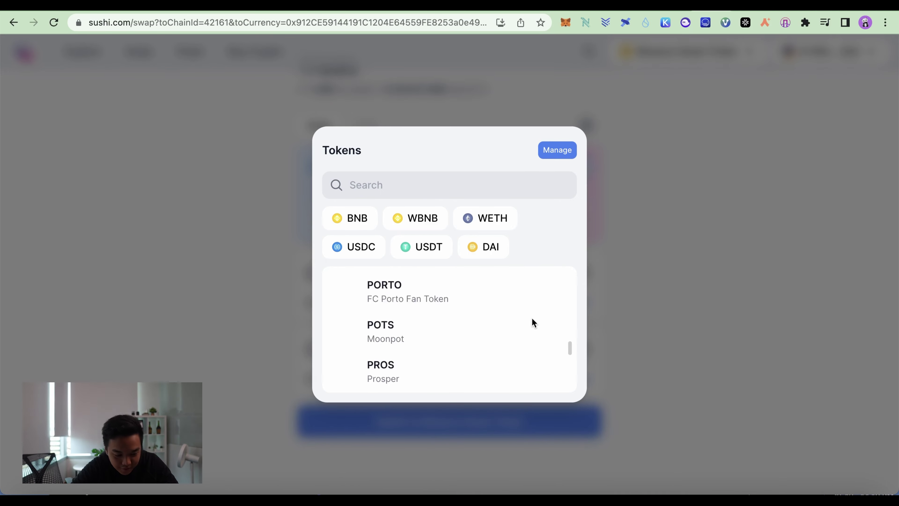
pyautogui.click(731, 320)
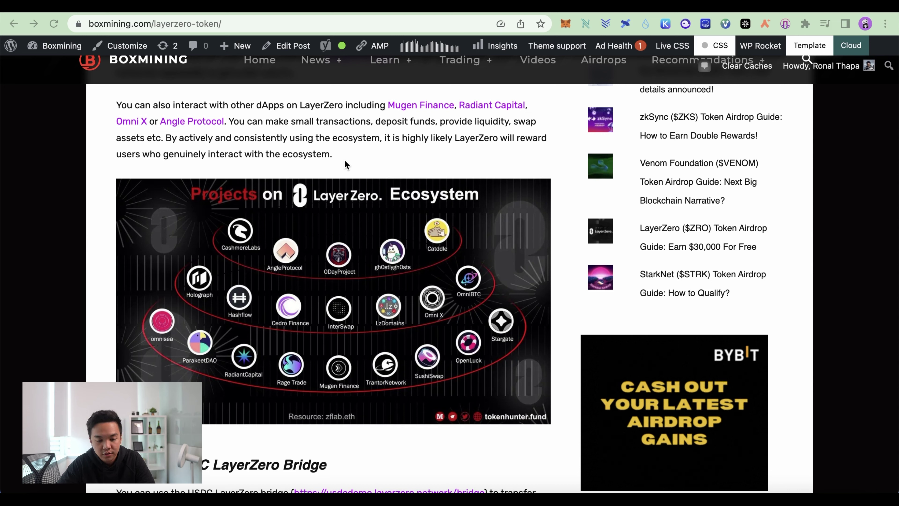
# Step: Examine the Boxmining article's section on interacting with other LayerZero dApps and its ecosystem projects graphic
pyautogui.scroll(-1, 305, 159)
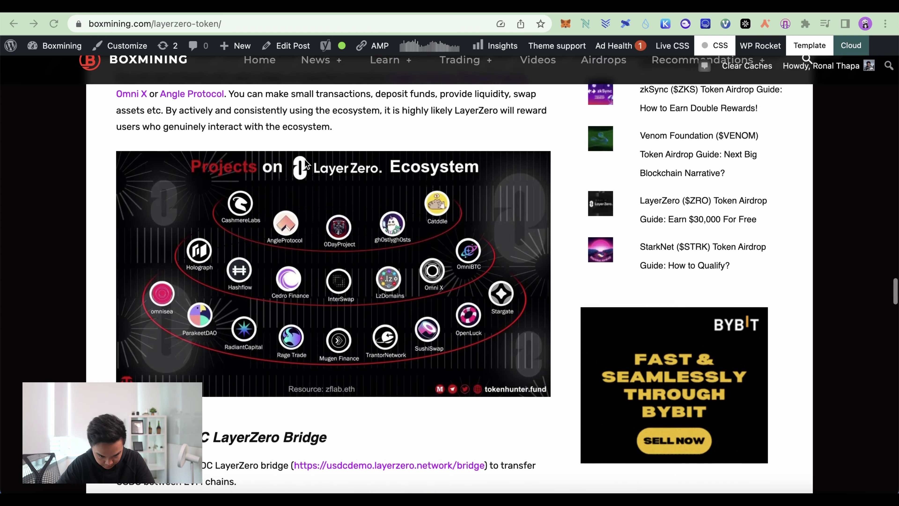
pyautogui.scroll(2, 305, 161)
pyautogui.scroll(-2, 304, 159)
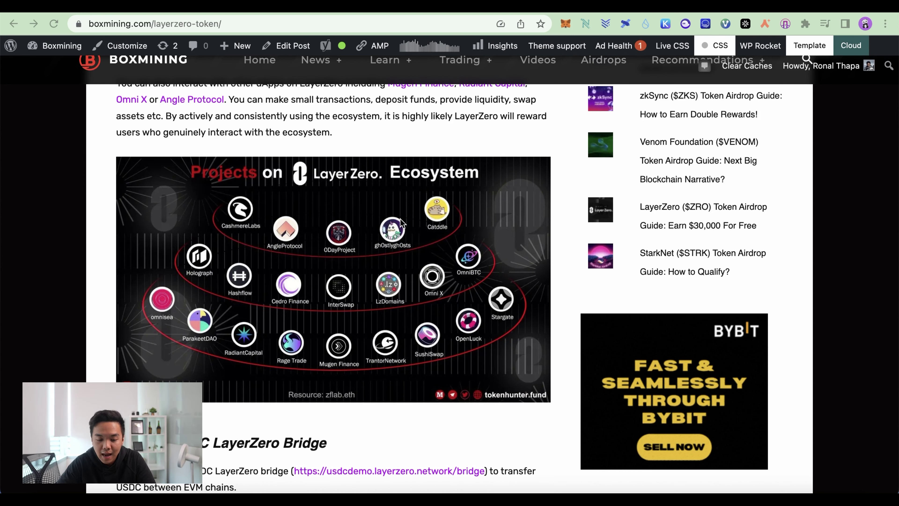
pyautogui.scroll(-1, 400, 219)
pyautogui.scroll(3, 400, 218)
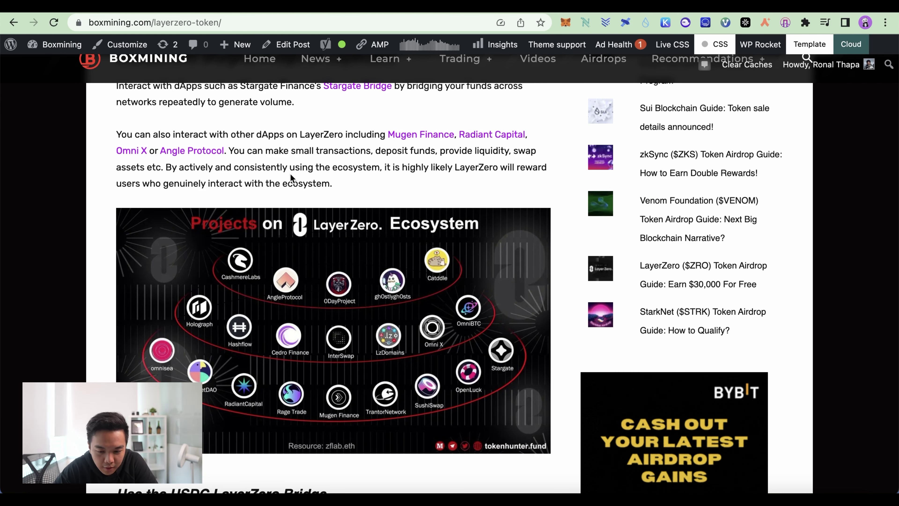
pyautogui.scroll(-1, 290, 177)
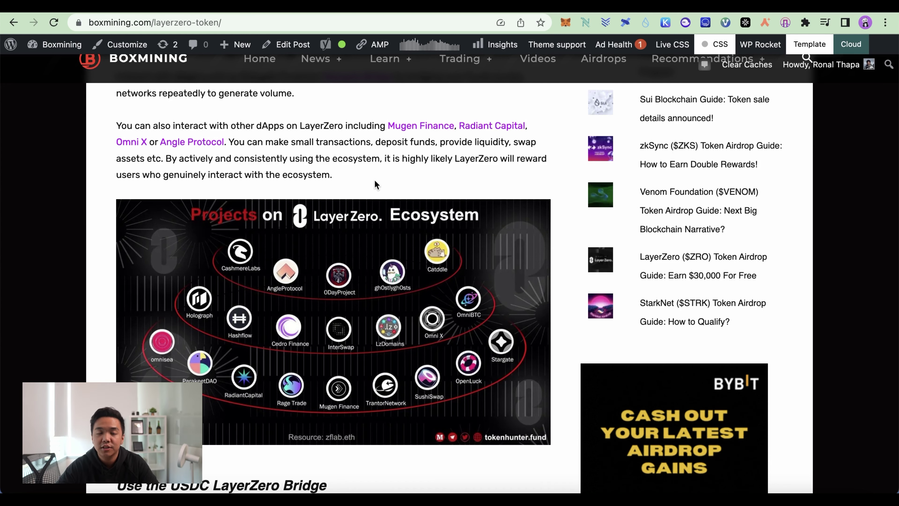
pyautogui.scroll(-1, 358, 176)
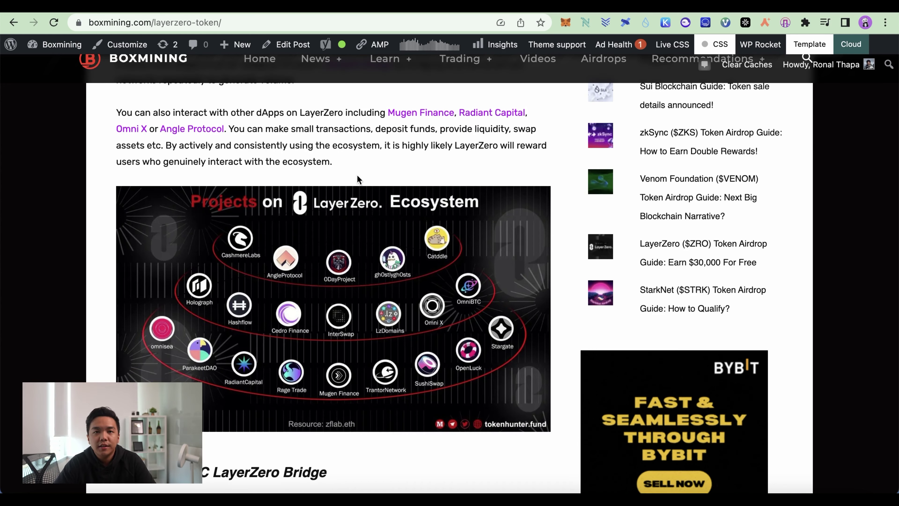